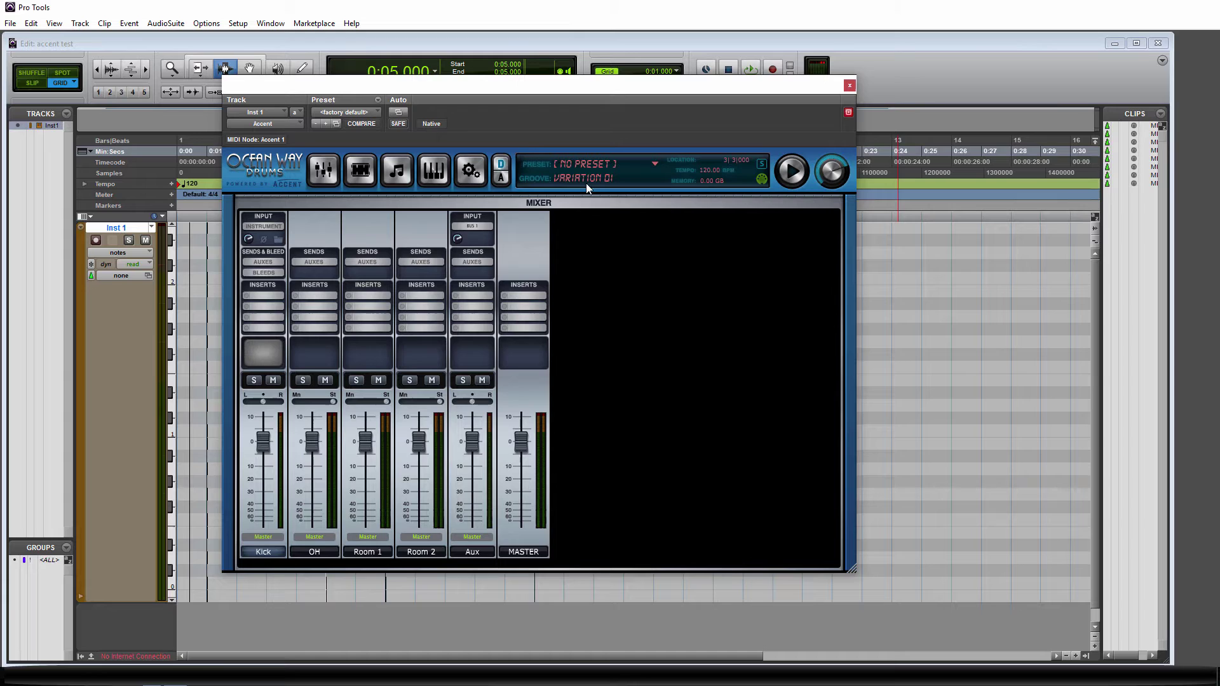
Open the Ocean Way Drums preferences and check the Platinum Grooves library details on the Data page
{"action": "left_click", "coordinate": [501, 168]}
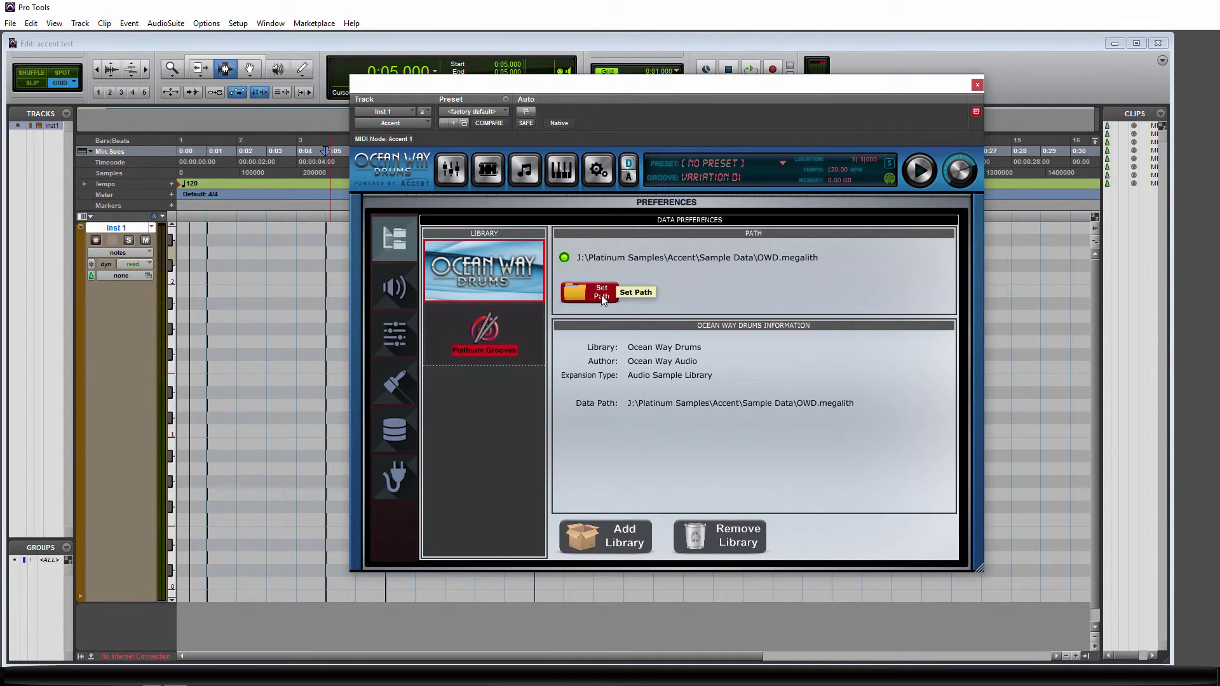
{"action": "left_click", "coordinate": [397, 250]}
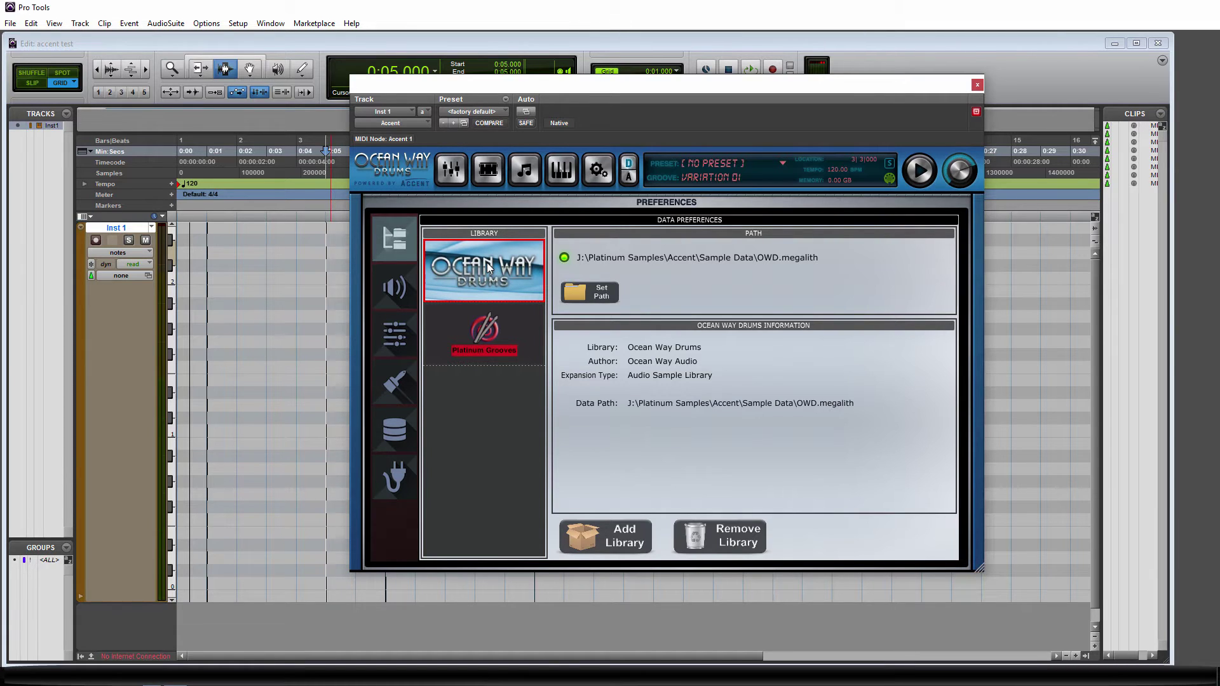
{"action": "left_click", "coordinate": [472, 350]}
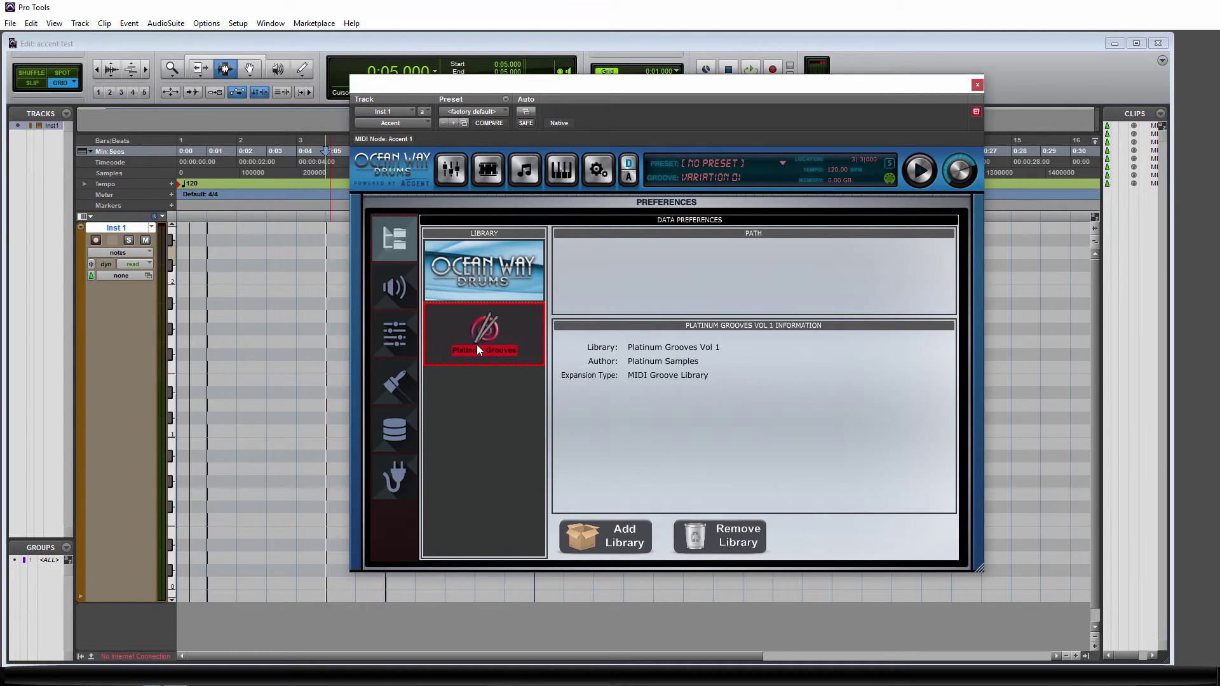
Review the Audio, General, Database and Plugins preference pages, scrolling the scanned plugin list
{"action": "left_click", "coordinate": [394, 287]}
{"action": "left_click", "coordinate": [394, 333]}
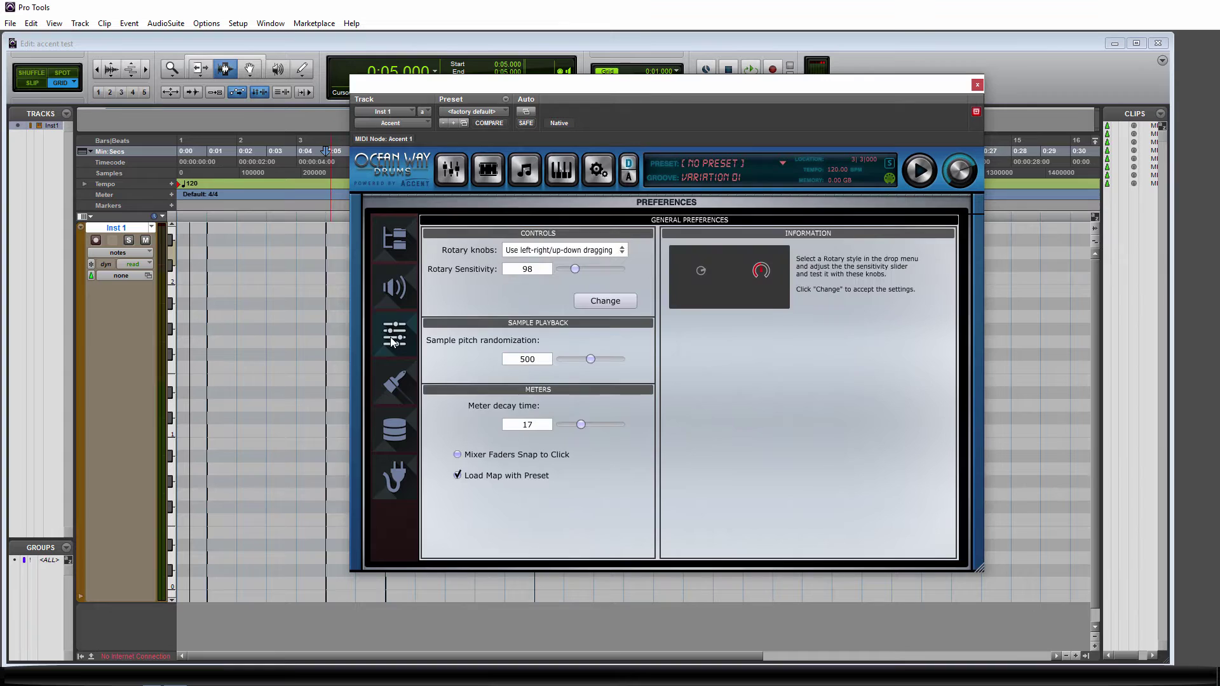
{"action": "left_click", "coordinate": [395, 380]}
{"action": "left_click", "coordinate": [391, 432]}
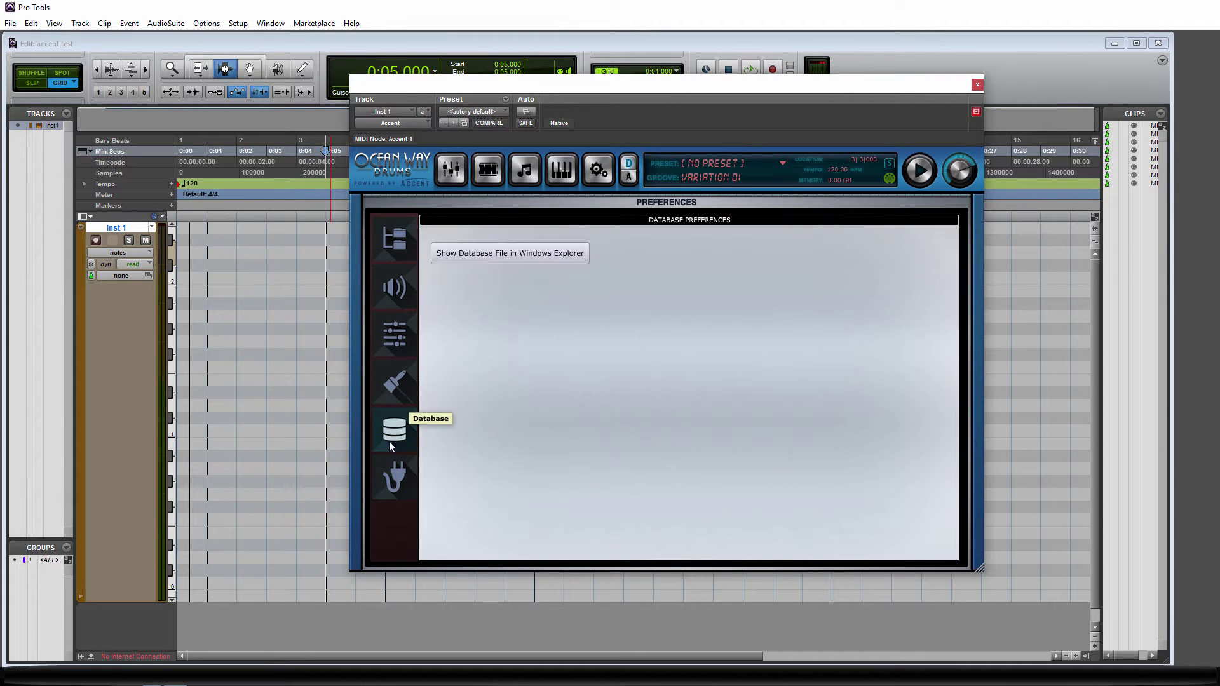
{"action": "left_click", "coordinate": [390, 481]}
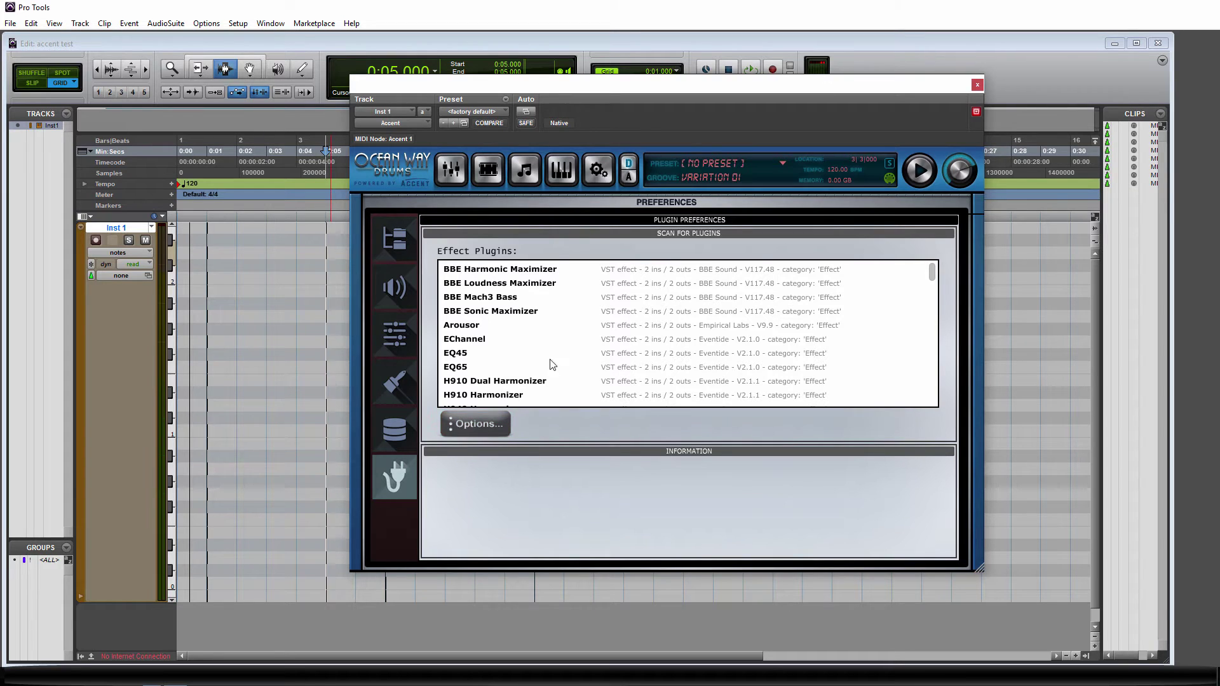
{"action": "scroll", "coordinate": [513, 328], "scroll_direction": "down", "scroll_amount": 3}
{"action": "scroll", "coordinate": [537, 357], "scroll_direction": "down", "scroll_amount": 1}
{"action": "scroll", "coordinate": [537, 357], "scroll_direction": "up", "scroll_amount": 4}
{"action": "scroll", "coordinate": [538, 358], "scroll_direction": "down", "scroll_amount": 1}
{"action": "scroll", "coordinate": [538, 356], "scroll_direction": "down", "scroll_amount": 1}
{"action": "scroll", "coordinate": [537, 355], "scroll_direction": "up", "scroll_amount": 3}
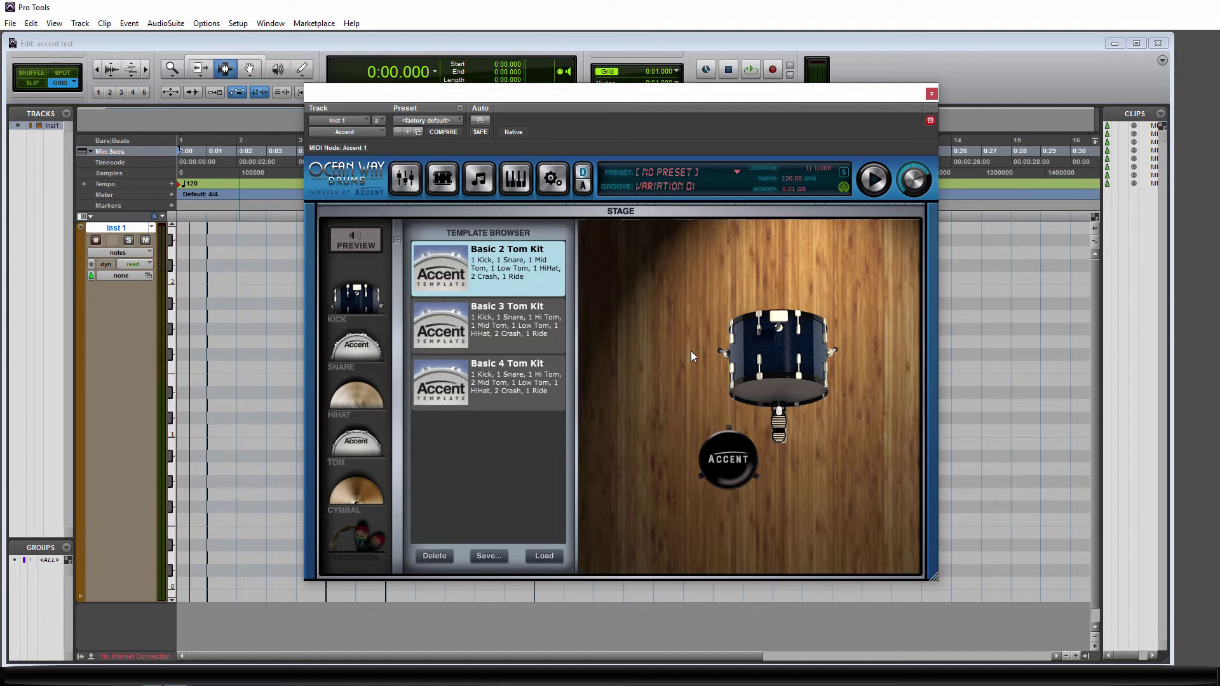
Add a snare and a tom to the stage and nudge them into position
{"action": "left_click", "coordinate": [357, 354]}
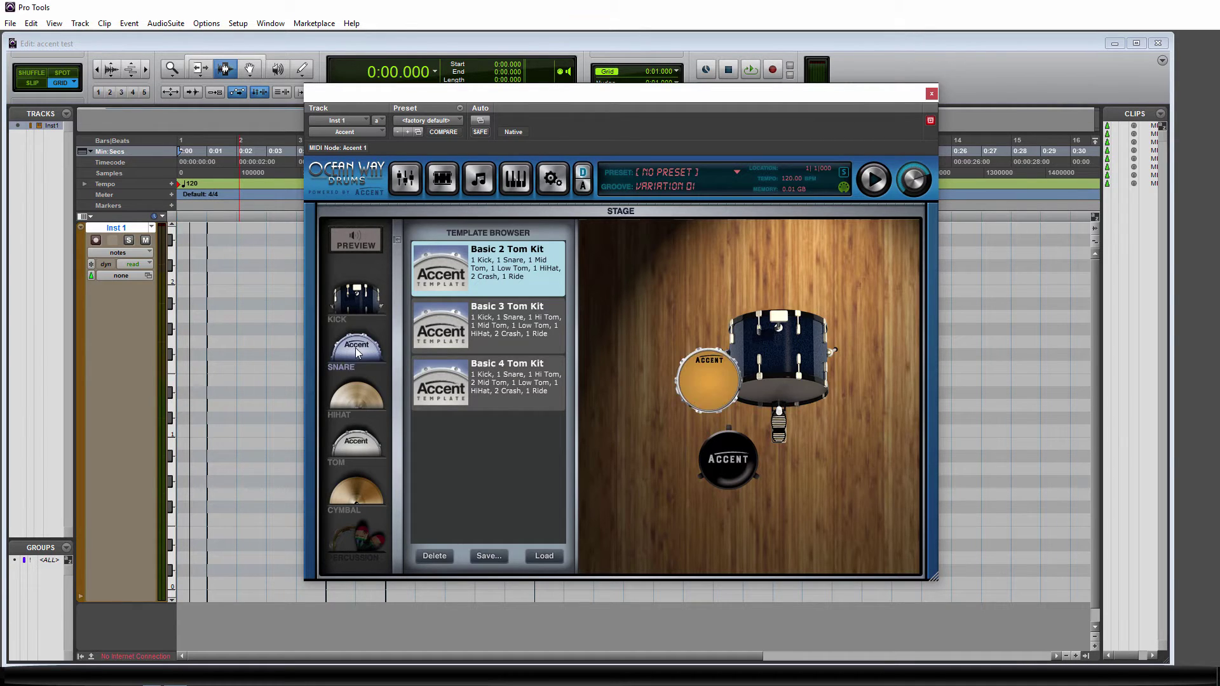
{"action": "left_click", "coordinate": [355, 442]}
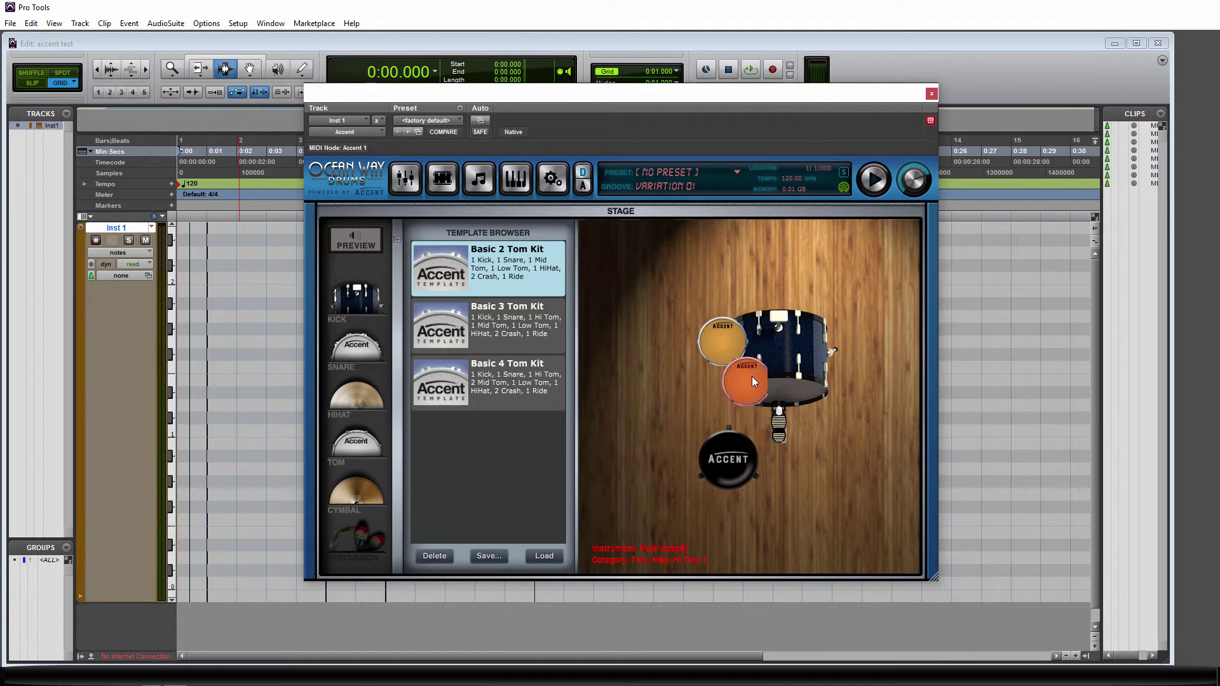
{"action": "left_click_drag", "start_coordinate": [727, 345], "coordinate": [717, 350]}
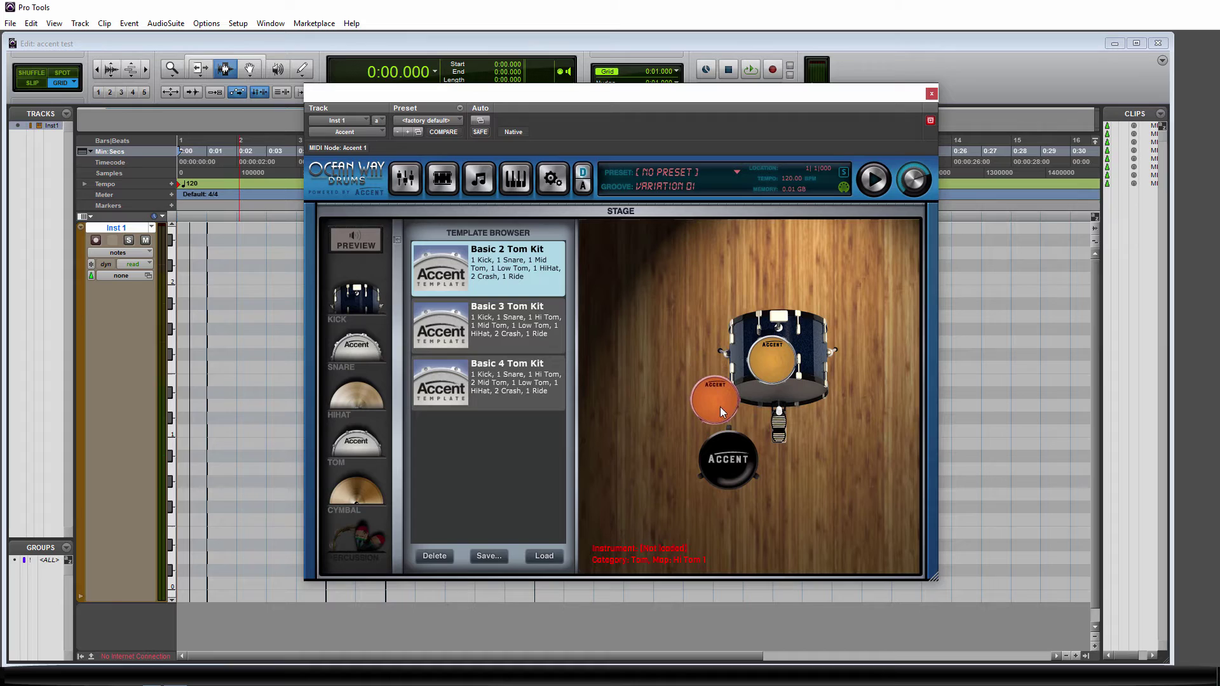
{"action": "left_click_drag", "start_coordinate": [722, 411], "coordinate": [726, 412]}
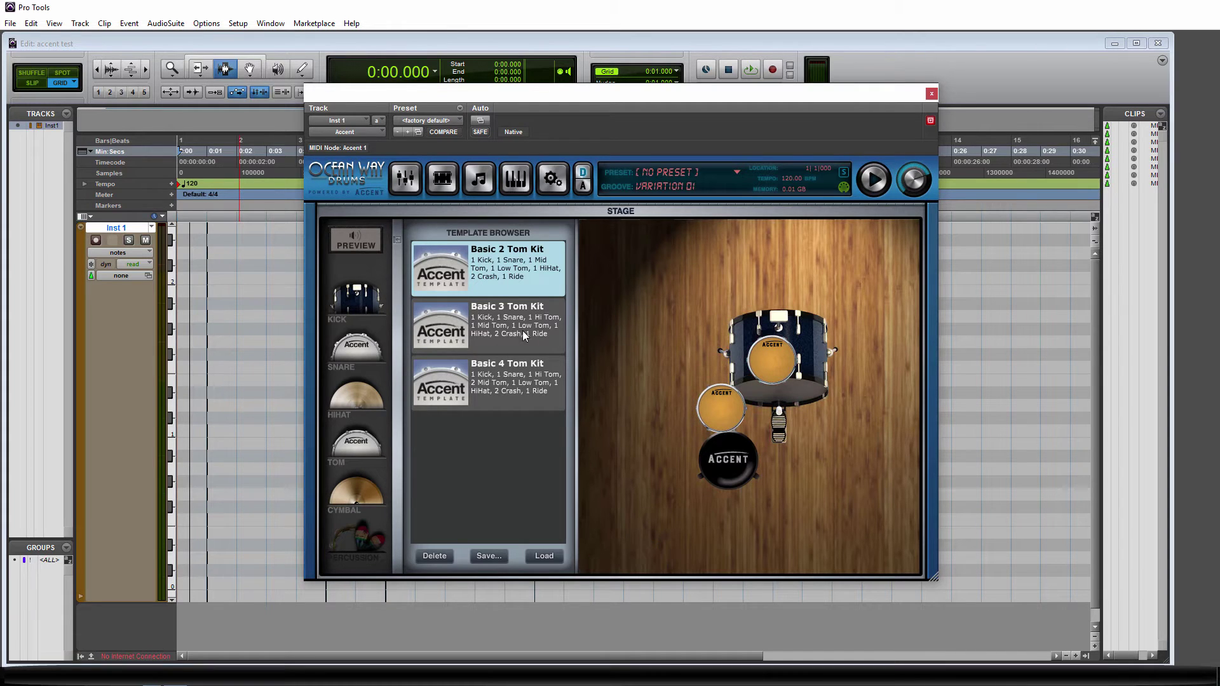
Compare the Basic 2, 3 and 4 Tom Kit templates and load Basic 3 Tom Kit
{"action": "left_click", "coordinate": [441, 333]}
{"action": "left_click", "coordinate": [452, 379]}
{"action": "left_click", "coordinate": [455, 337]}
{"action": "left_click", "coordinate": [463, 292]}
{"action": "double_click", "coordinate": [498, 305]}
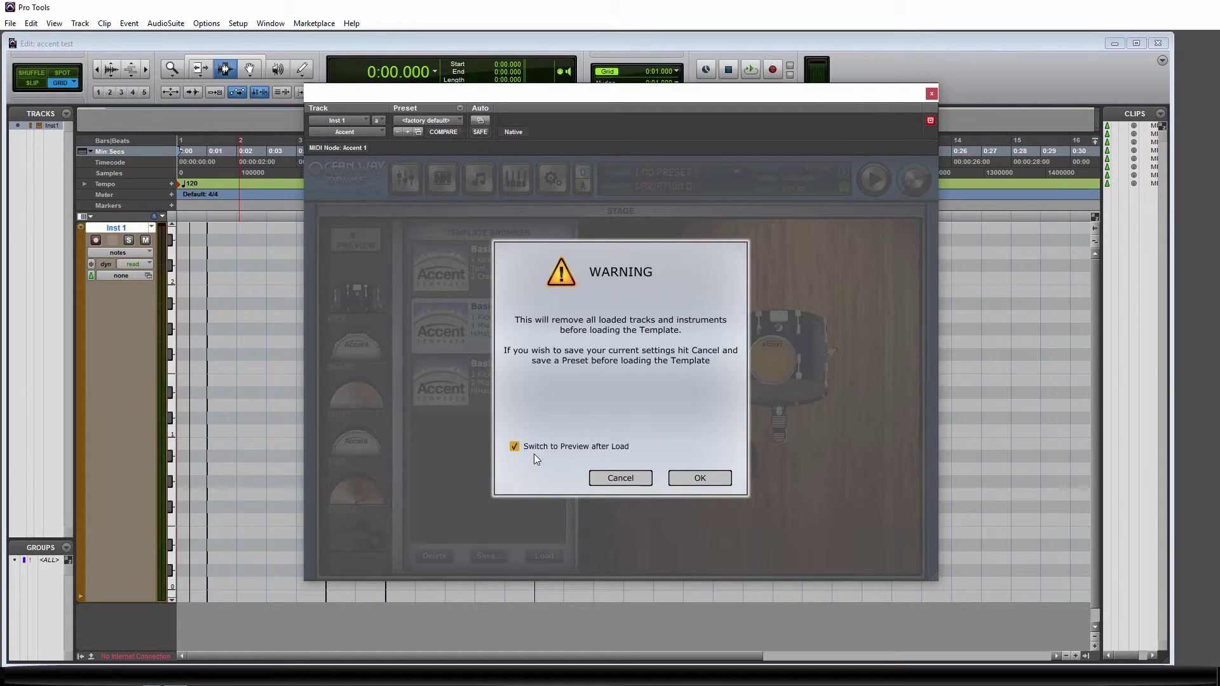
Confirm the template load, enable Preview, and select the snare, hi-hat, crash, toms and kick
{"action": "left_click", "coordinate": [700, 478]}
{"action": "left_click", "coordinate": [354, 240]}
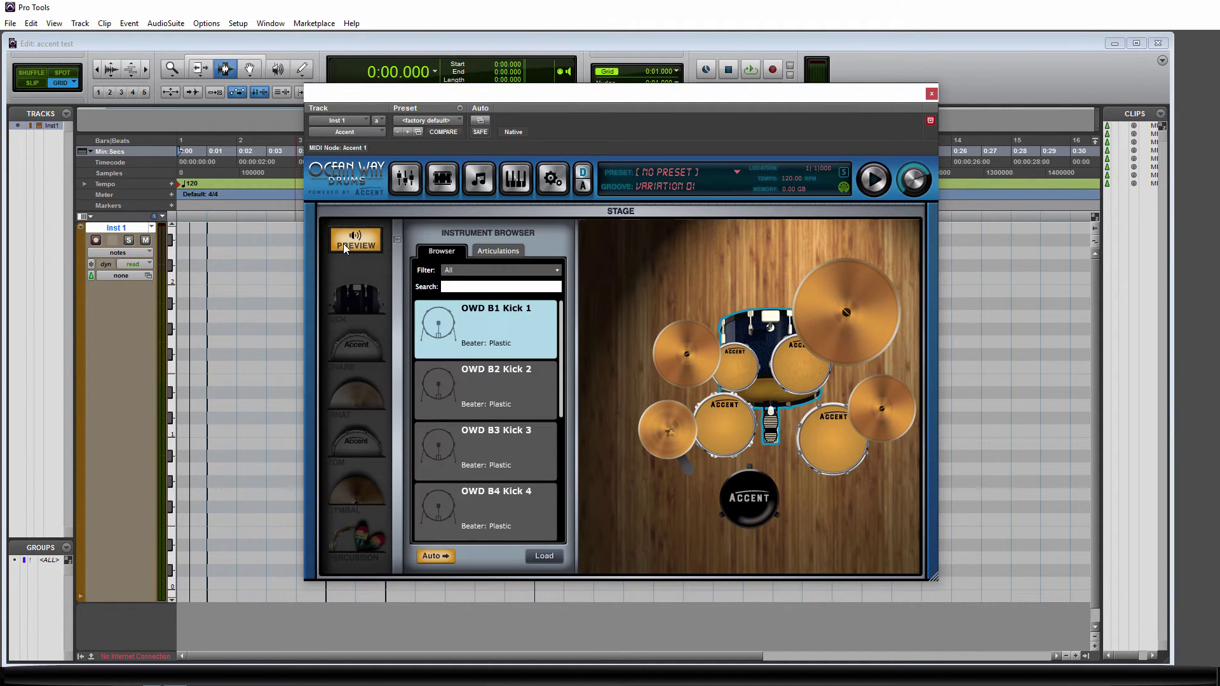
{"action": "left_click", "coordinate": [727, 429]}
{"action": "left_click", "coordinate": [664, 430]}
{"action": "left_click", "coordinate": [678, 347]}
{"action": "left_click", "coordinate": [732, 373]}
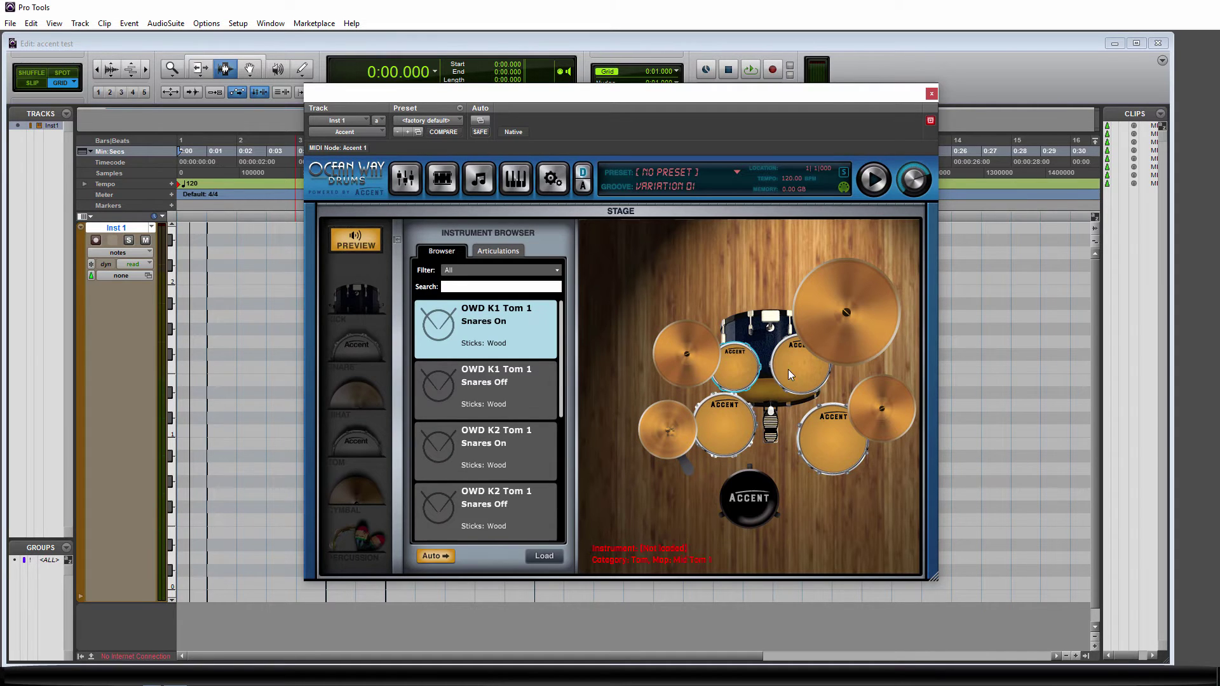
{"action": "left_click", "coordinate": [788, 369]}
{"action": "left_click", "coordinate": [763, 375]}
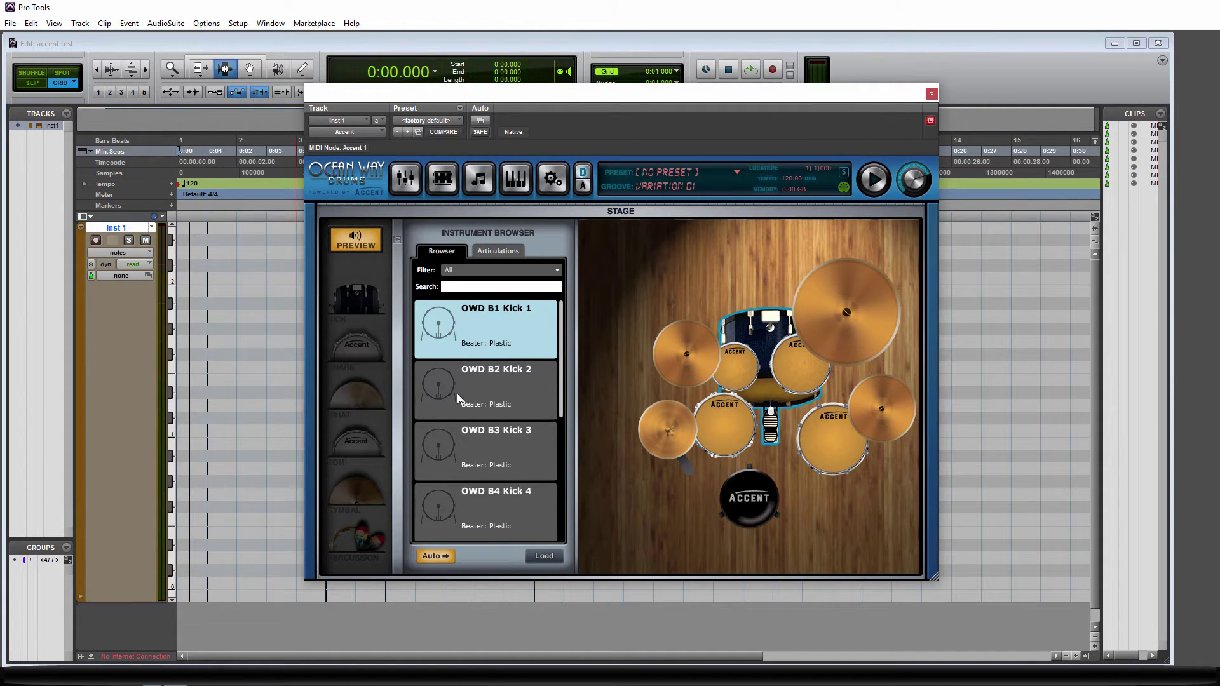
Audition the kick, try the OWD B2 Kick 2 sample, and show the snare's articulations
{"action": "left_click", "coordinate": [766, 327]}
{"action": "left_click", "coordinate": [765, 327]}
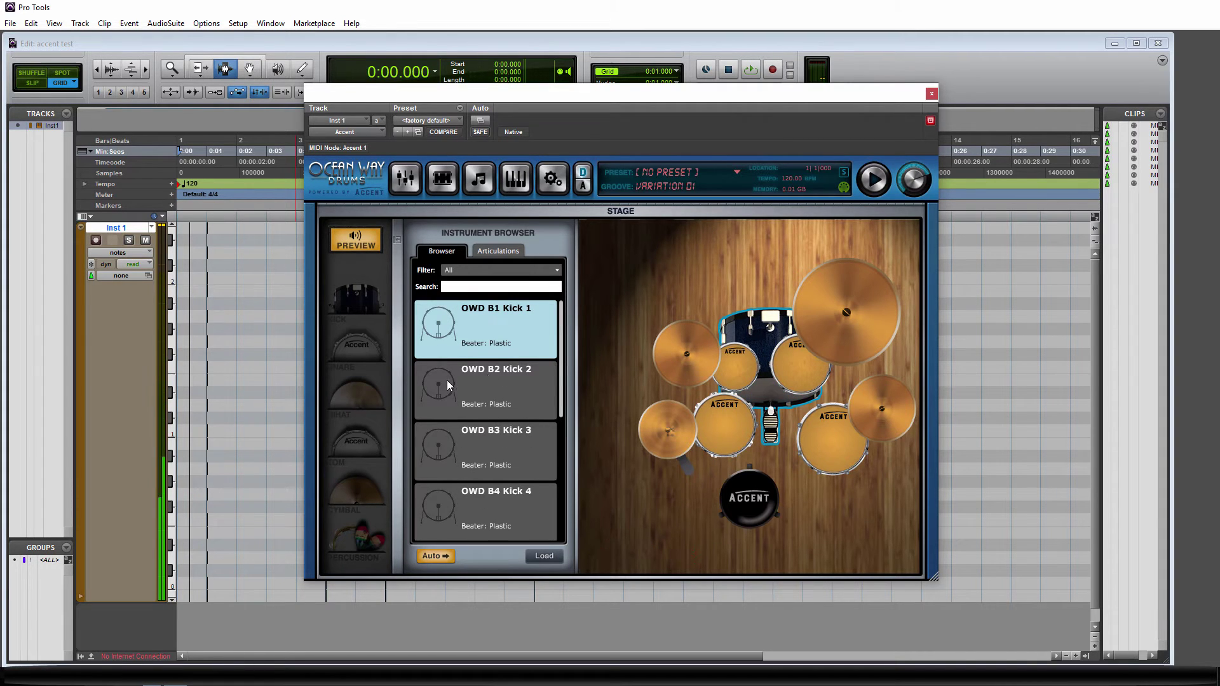
{"action": "left_click", "coordinate": [447, 380]}
{"action": "left_click", "coordinate": [724, 425]}
{"action": "left_click", "coordinate": [766, 389]}
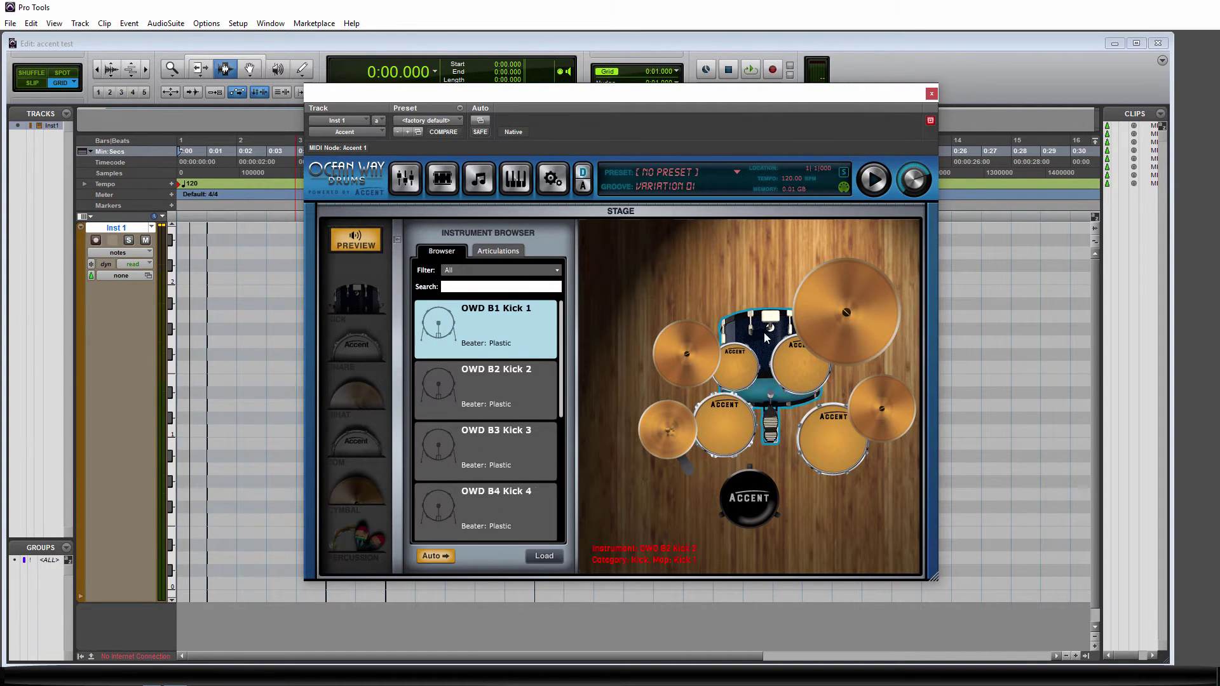
{"action": "left_click", "coordinate": [766, 389]}
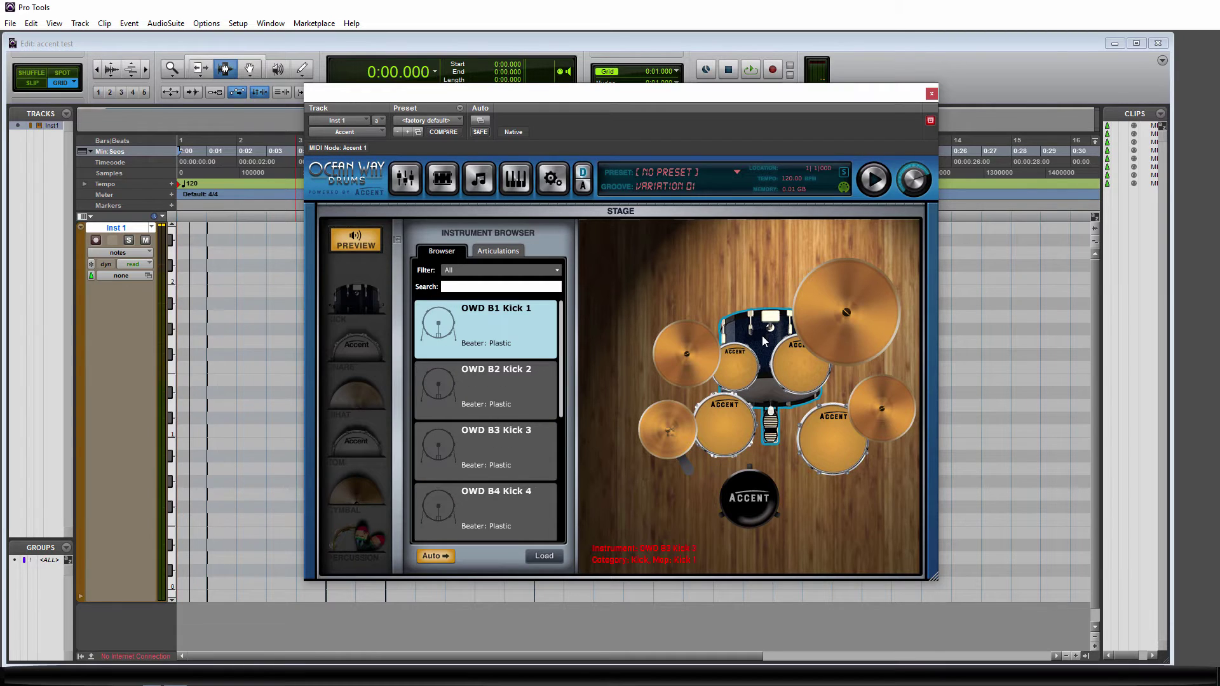
{"action": "left_click", "coordinate": [762, 335]}
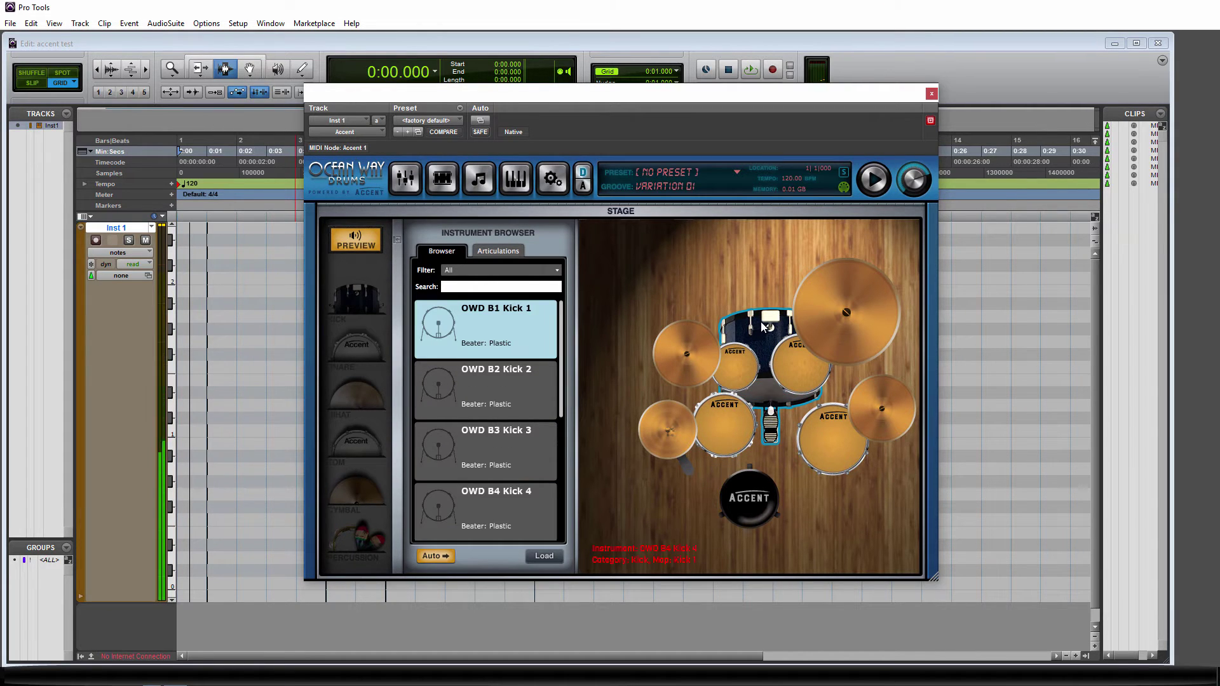
{"action": "left_click", "coordinate": [714, 454]}
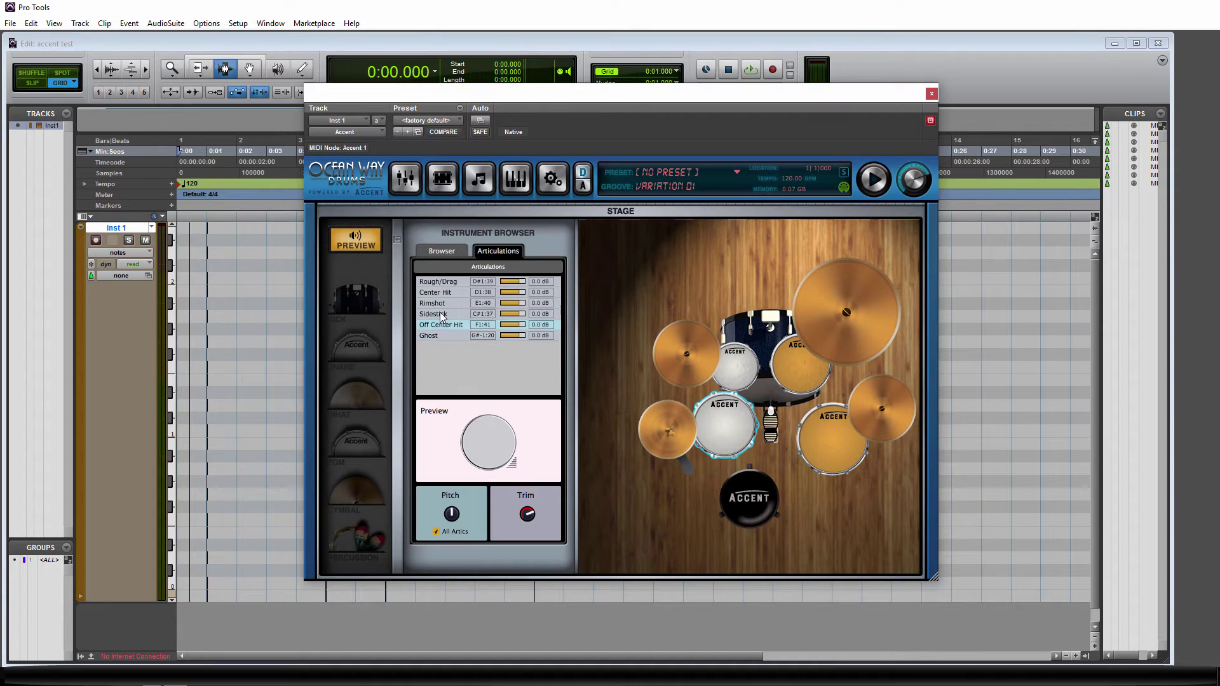
Play the snare on the preview pad, then audition Center Hit at several velocities
{"action": "left_click", "coordinate": [490, 425]}
{"action": "left_click", "coordinate": [485, 441]}
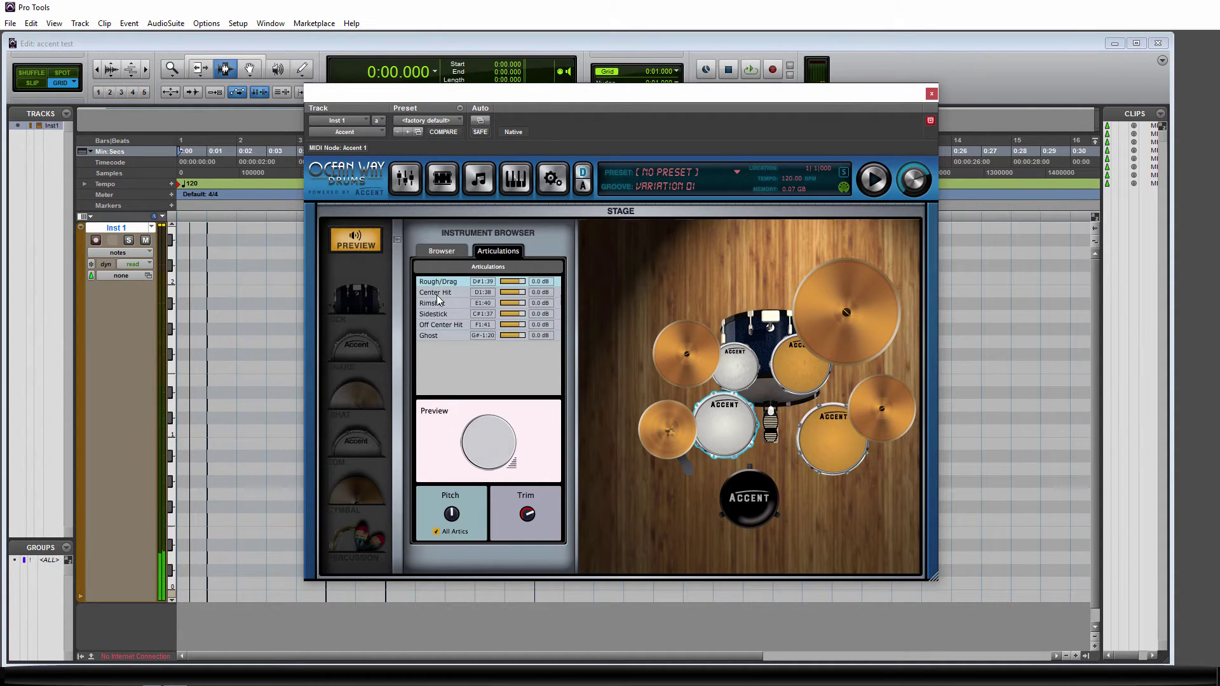
{"action": "left_click", "coordinate": [490, 451]}
{"action": "left_click", "coordinate": [490, 445]}
{"action": "left_click", "coordinate": [487, 428]}
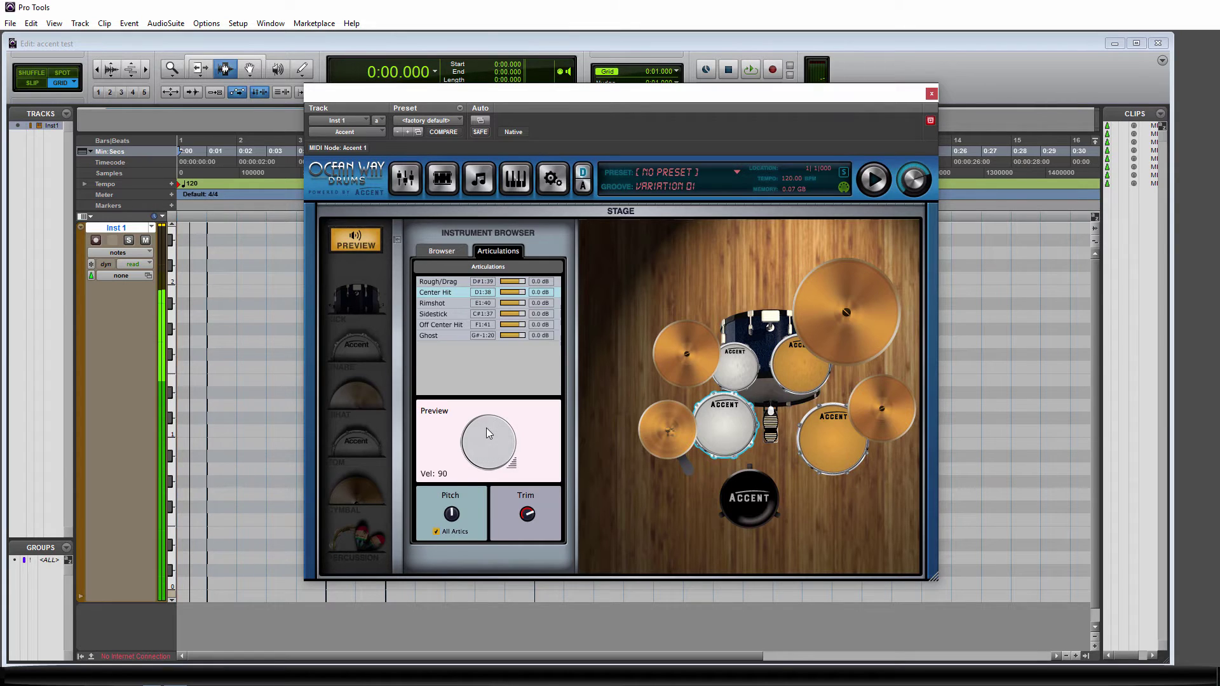
{"action": "left_click", "coordinate": [486, 418]}
Audition the Rimshot and Sidestick articulations, then select Ghost
{"action": "left_click", "coordinate": [443, 305]}
{"action": "left_click", "coordinate": [487, 447]}
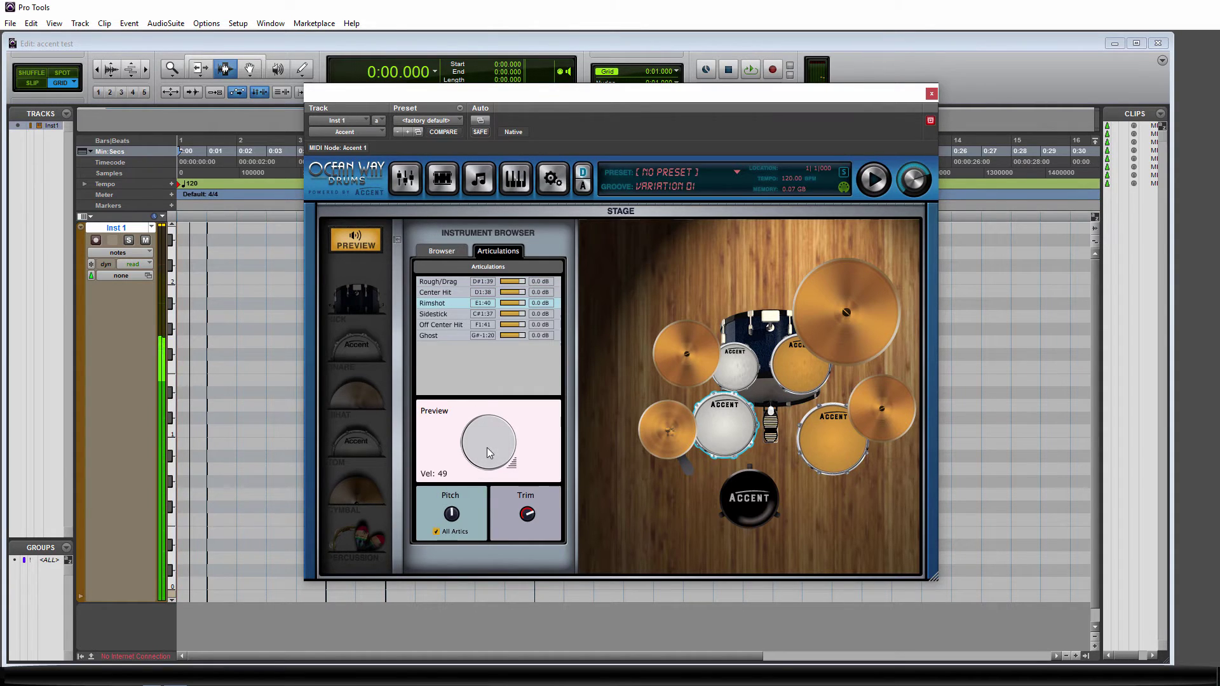
{"action": "left_click", "coordinate": [486, 420]}
{"action": "left_click", "coordinate": [439, 314]}
{"action": "left_click", "coordinate": [488, 436]}
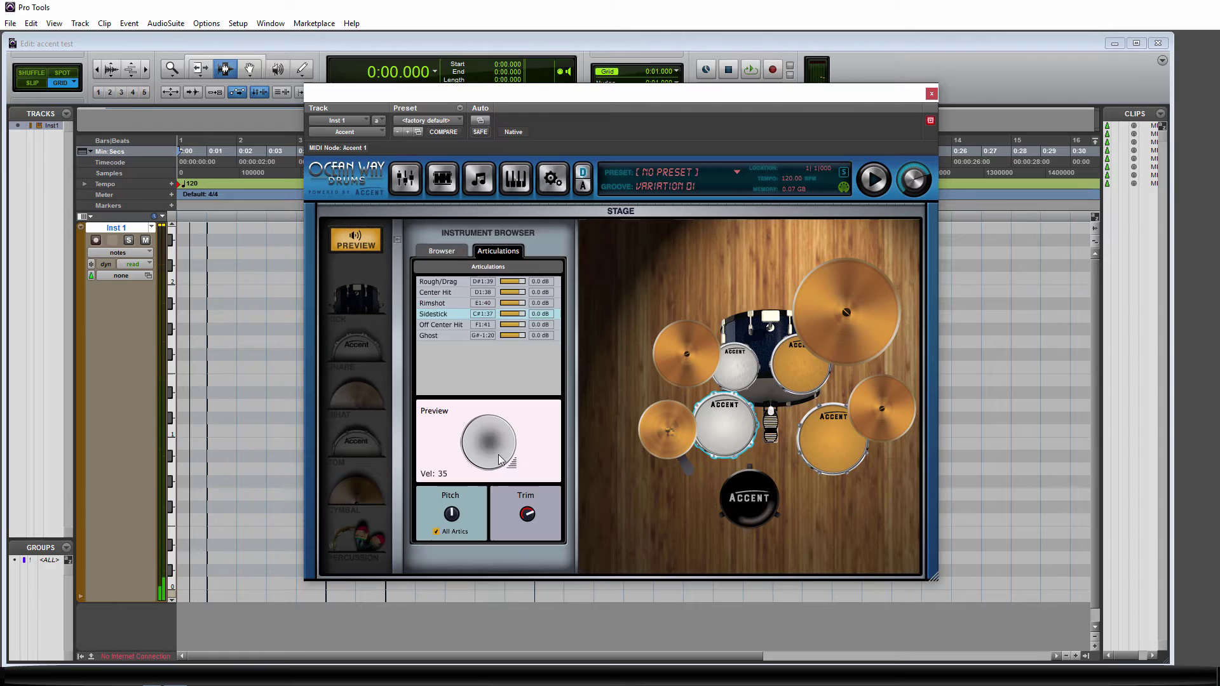
{"action": "left_click", "coordinate": [488, 426]}
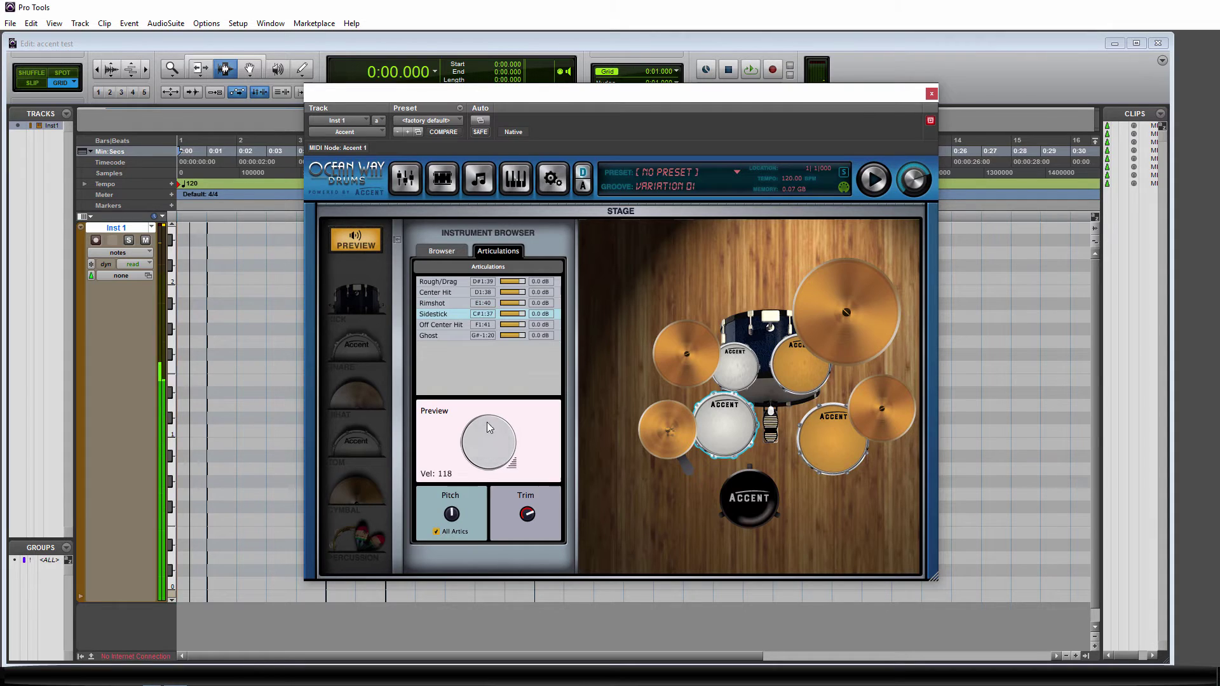
{"action": "left_click", "coordinate": [441, 335]}
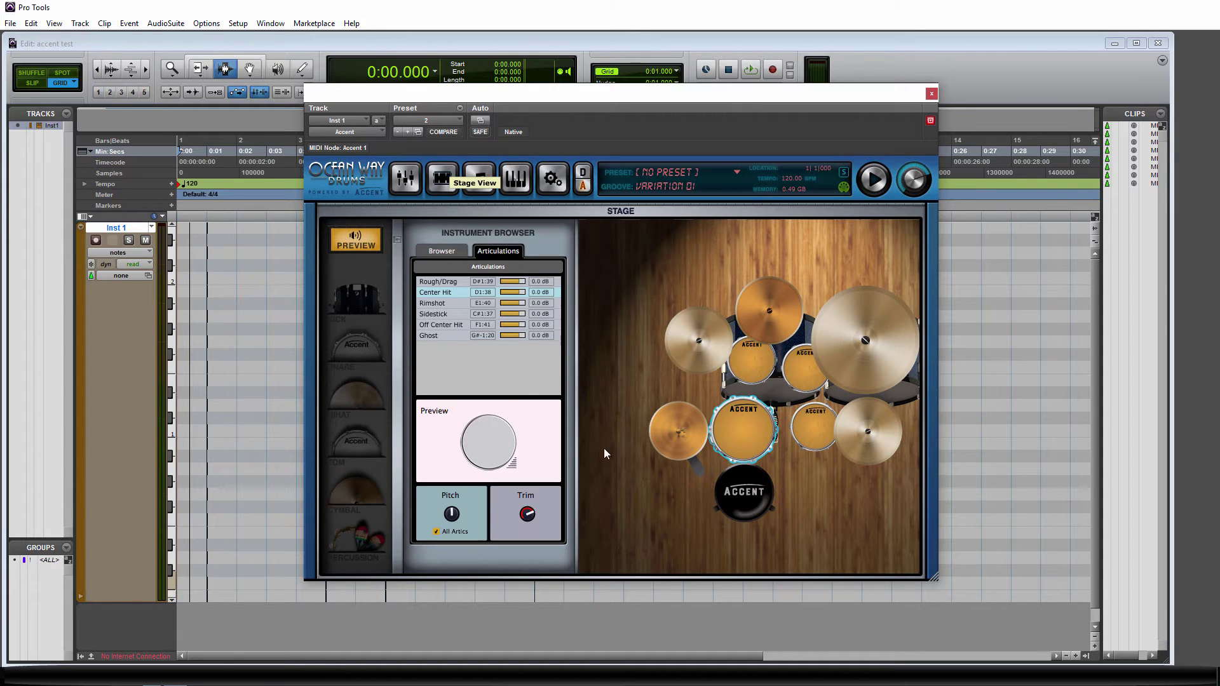
Switch the plugin to its mixer view and glance at Kick In 1's instrument browser
{"action": "left_click", "coordinate": [405, 176]}
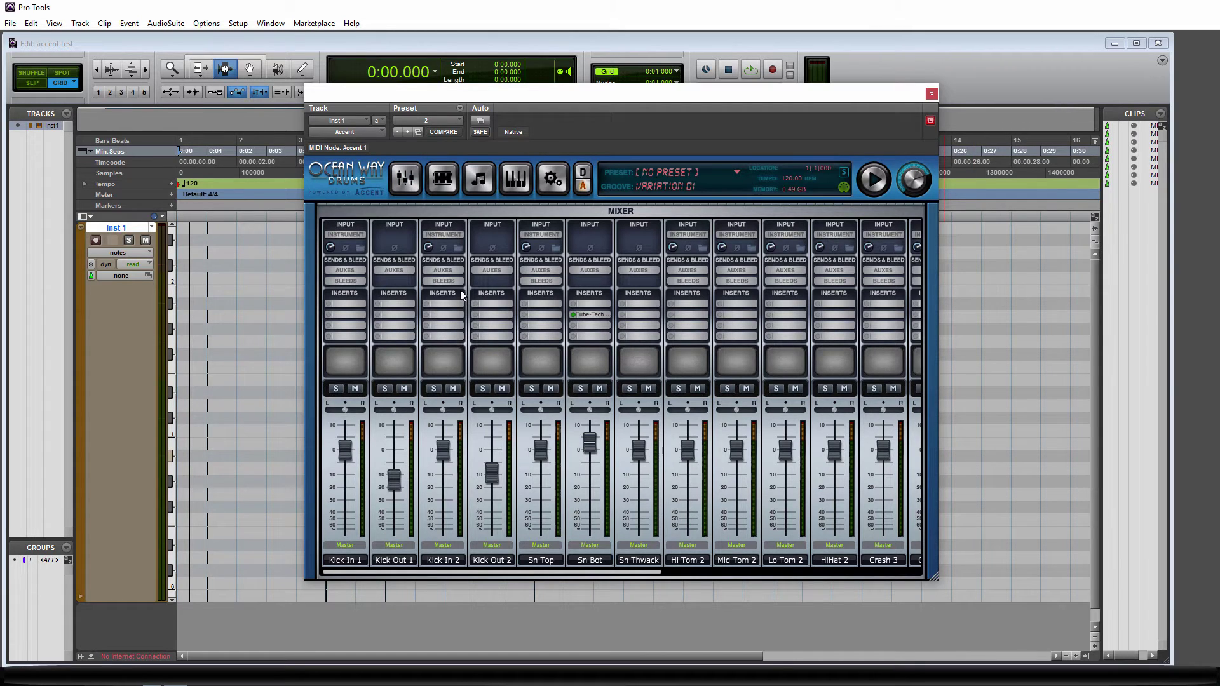
{"action": "left_click", "coordinate": [451, 184]}
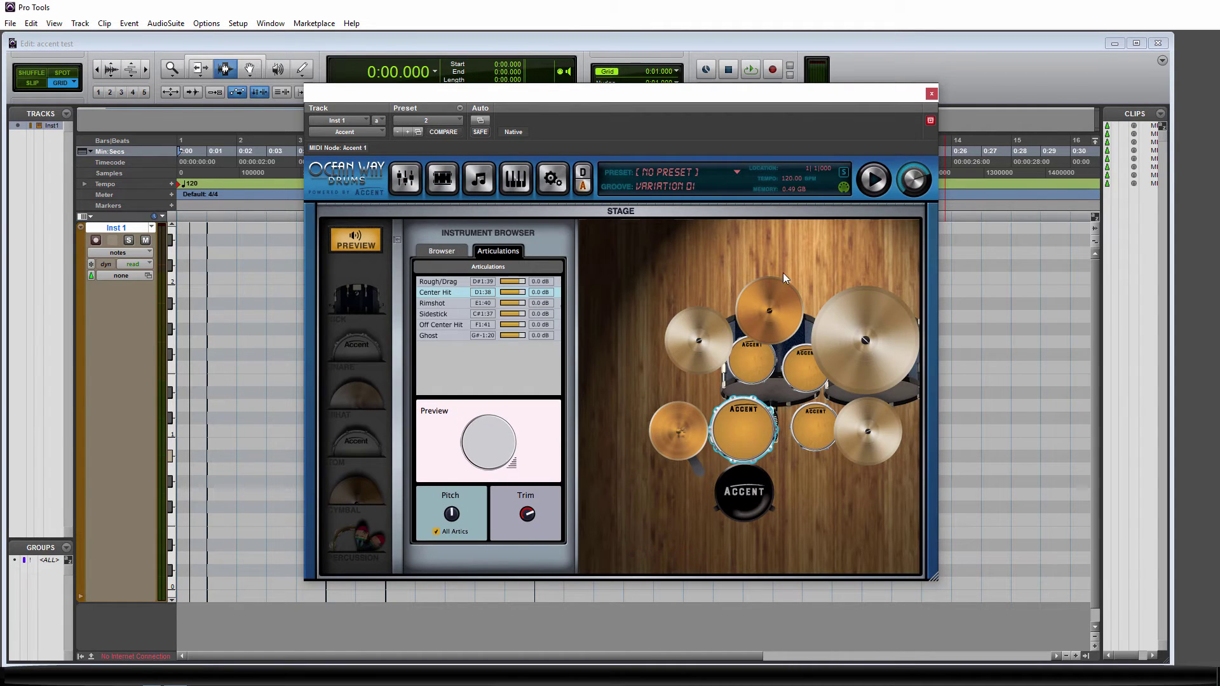
{"action": "left_click", "coordinate": [406, 180]}
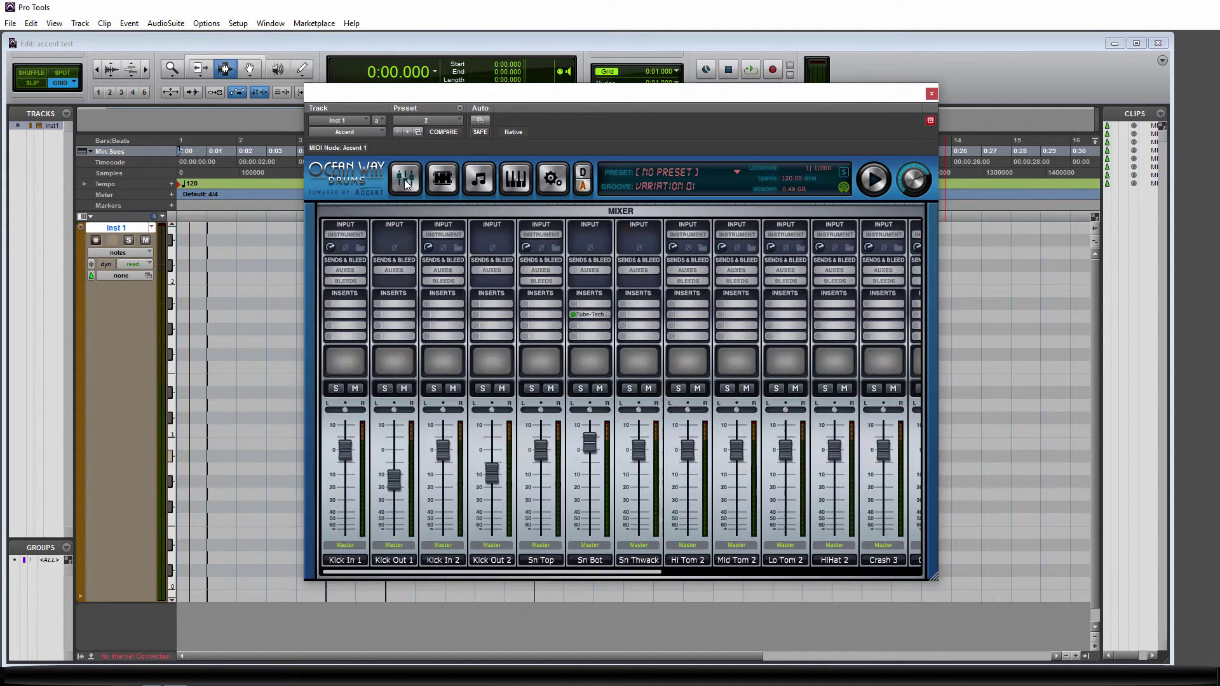
{"action": "left_click", "coordinate": [360, 248]}
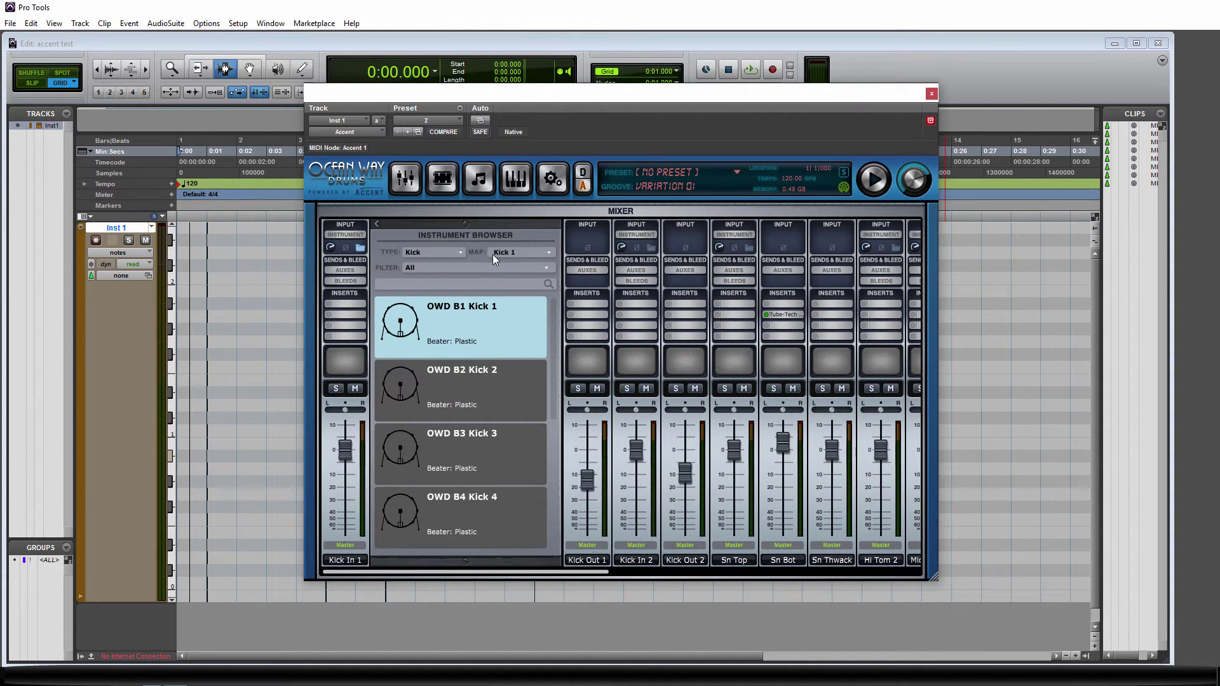
{"action": "left_click", "coordinate": [378, 222]}
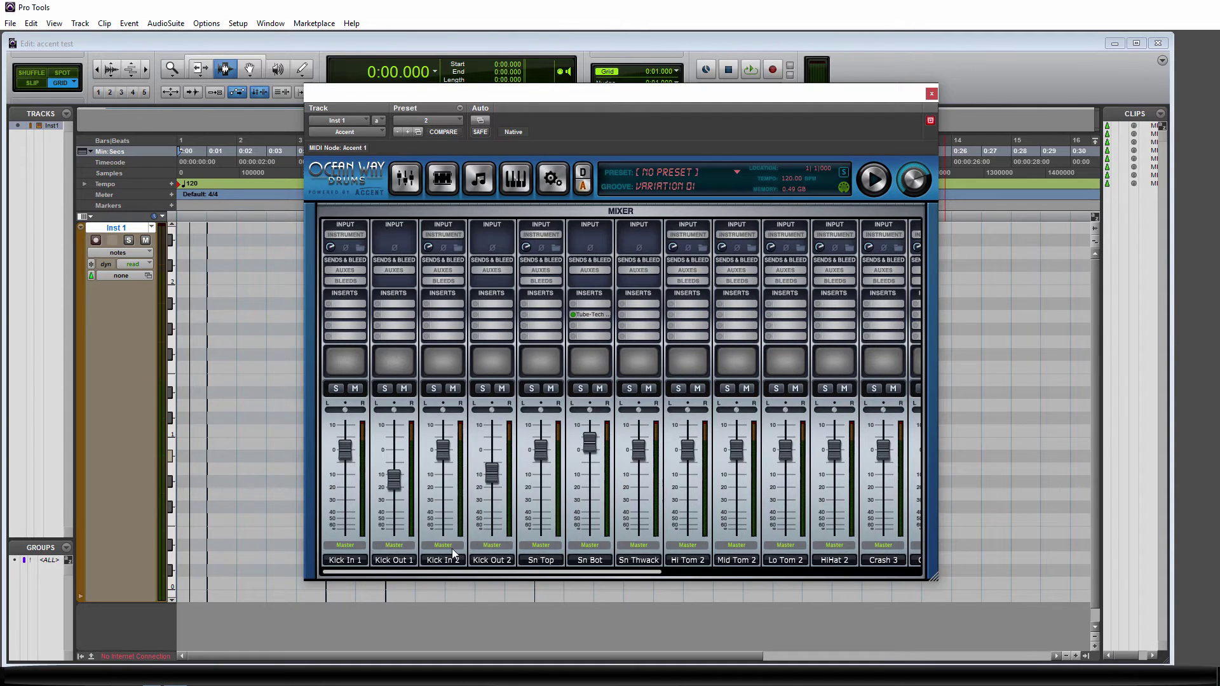
Map the Kick In 2 channel to Kick 1 in its instrument browser
{"action": "left_click", "coordinate": [458, 248]}
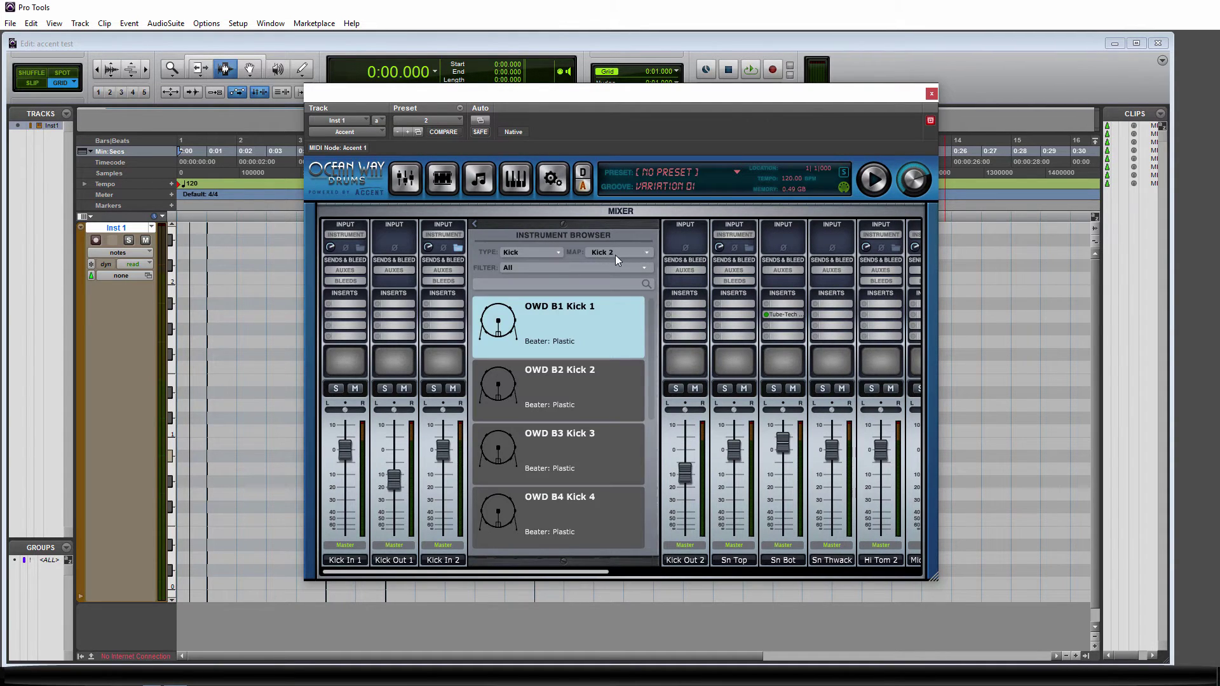
{"action": "left_click", "coordinate": [647, 253]}
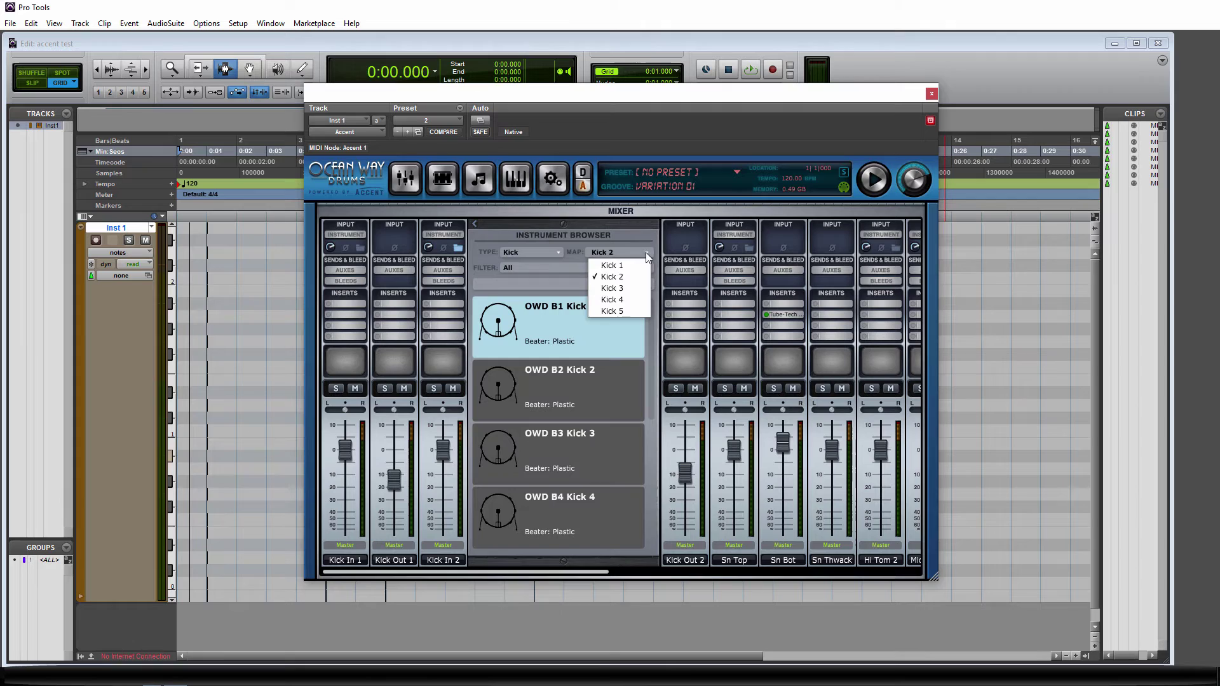
{"action": "left_click", "coordinate": [605, 265]}
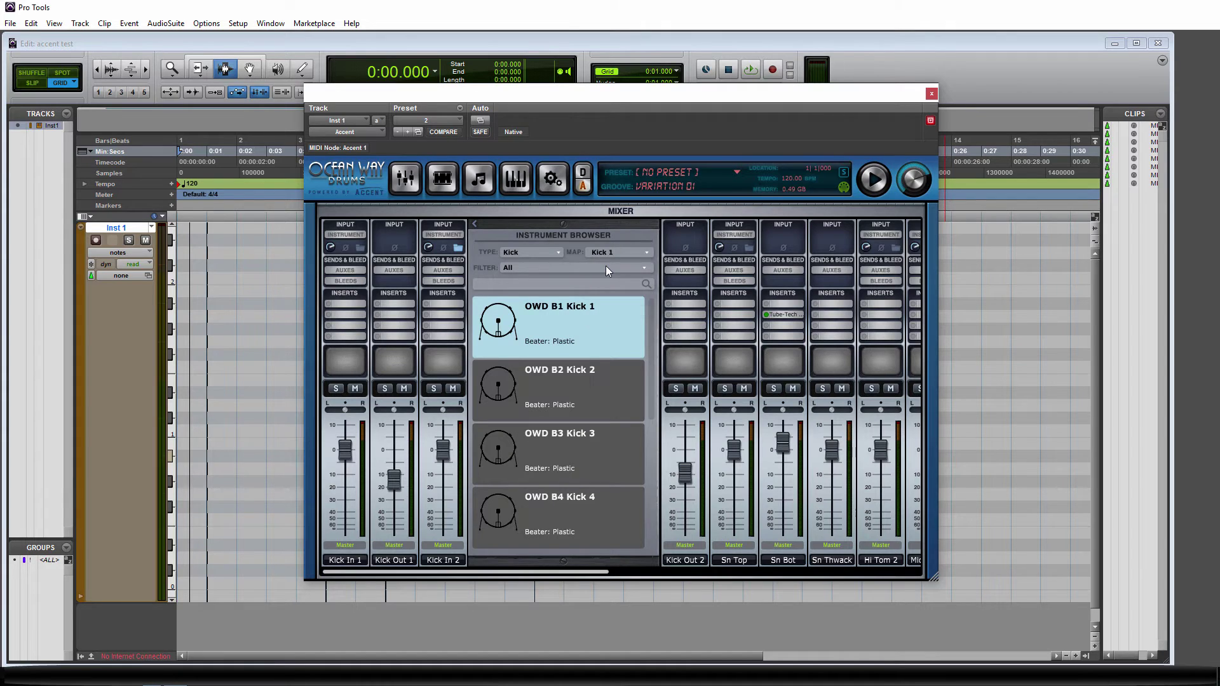
{"action": "left_click", "coordinate": [475, 224]}
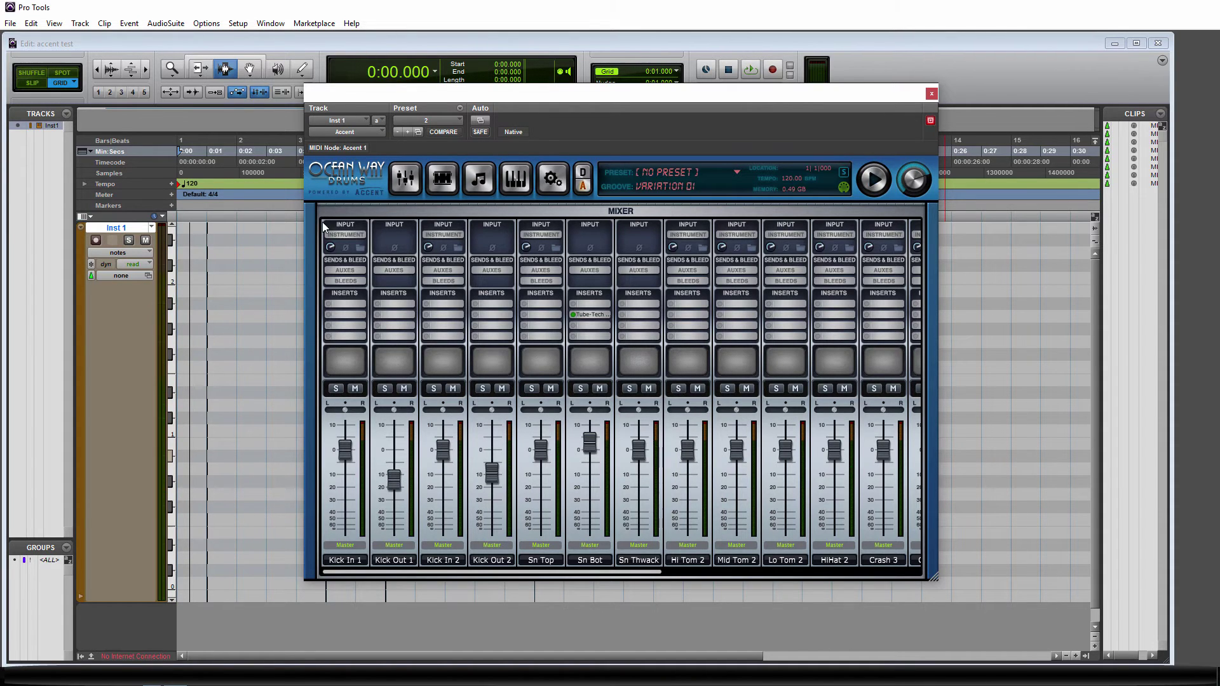
For Kick In 1, select Beater (Sn Off), apply to all articulations, and switch ADSR on
{"action": "left_click", "coordinate": [337, 234]}
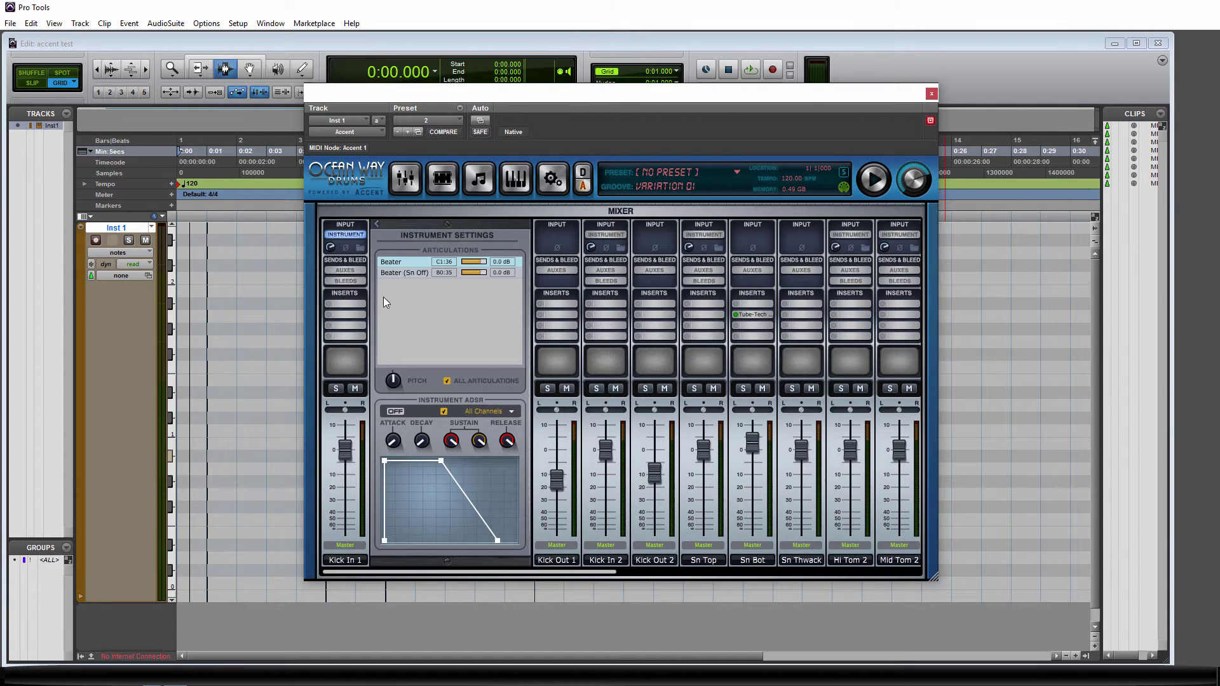
{"action": "left_click", "coordinate": [394, 273]}
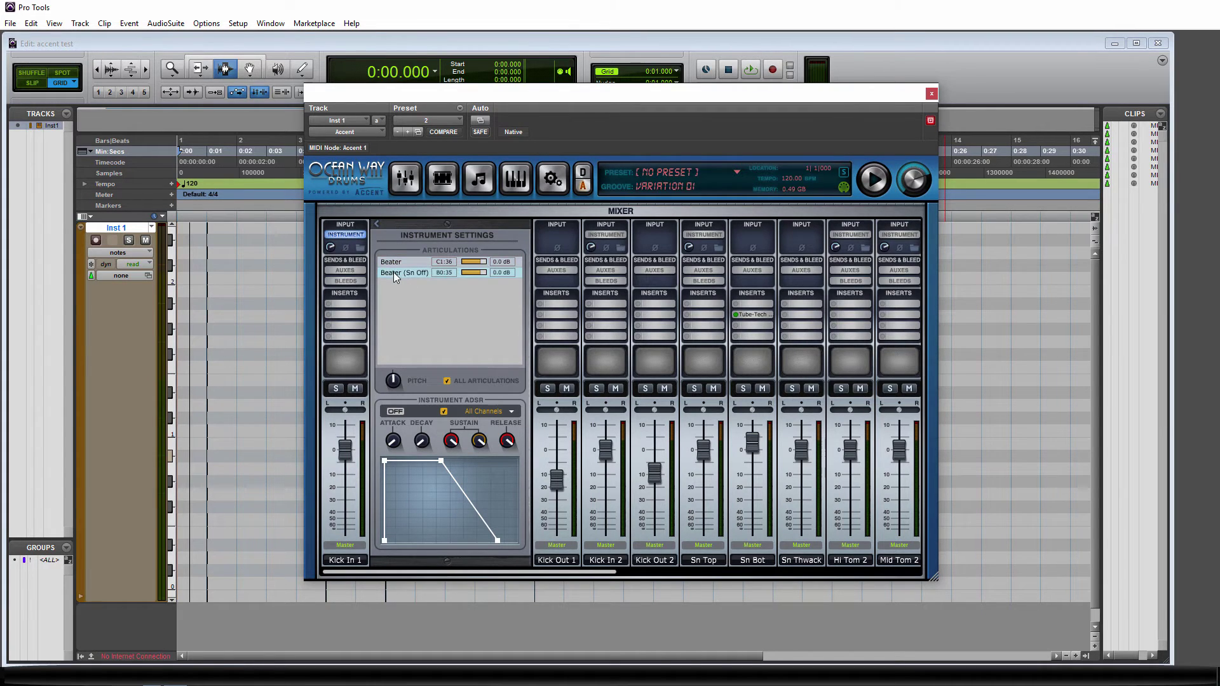
{"action": "left_click", "coordinate": [393, 262]}
{"action": "left_click", "coordinate": [392, 272]}
{"action": "left_click", "coordinate": [446, 381]}
{"action": "left_click", "coordinate": [394, 412]}
{"action": "left_click", "coordinate": [376, 224]}
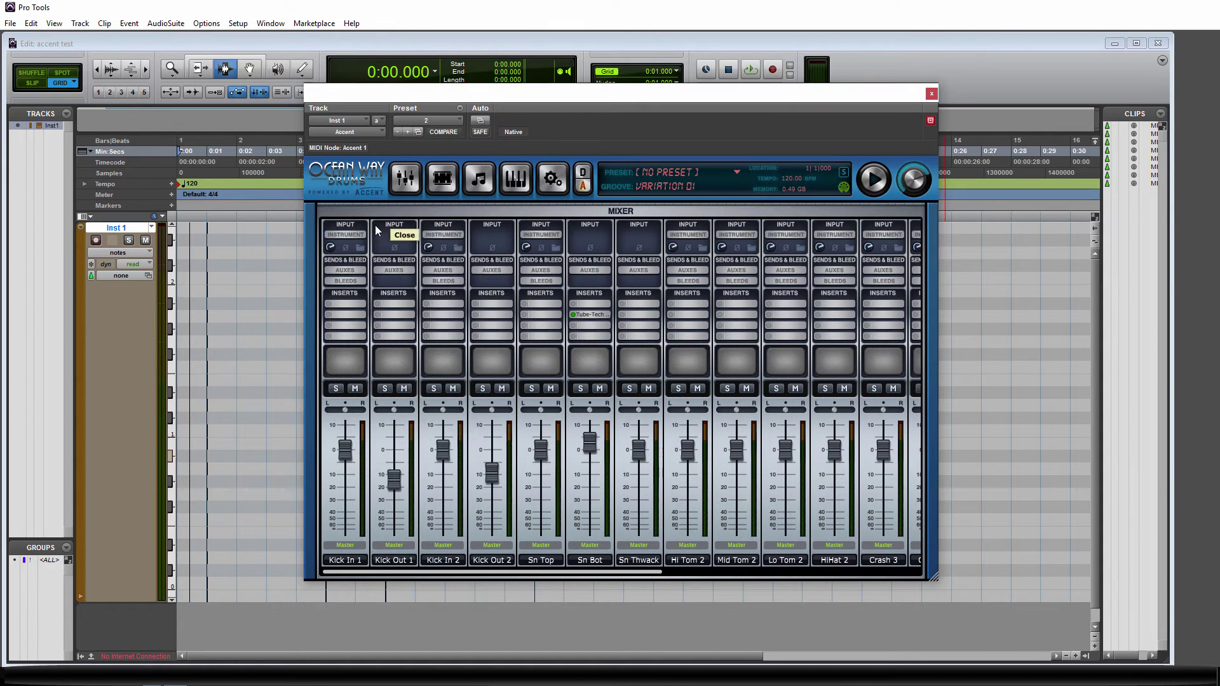
{"action": "mouse_move", "coordinate": [331, 250]}
Browse the OWD kick samples in Kick In 1's instrument browser, then close it
{"action": "left_click", "coordinate": [360, 248]}
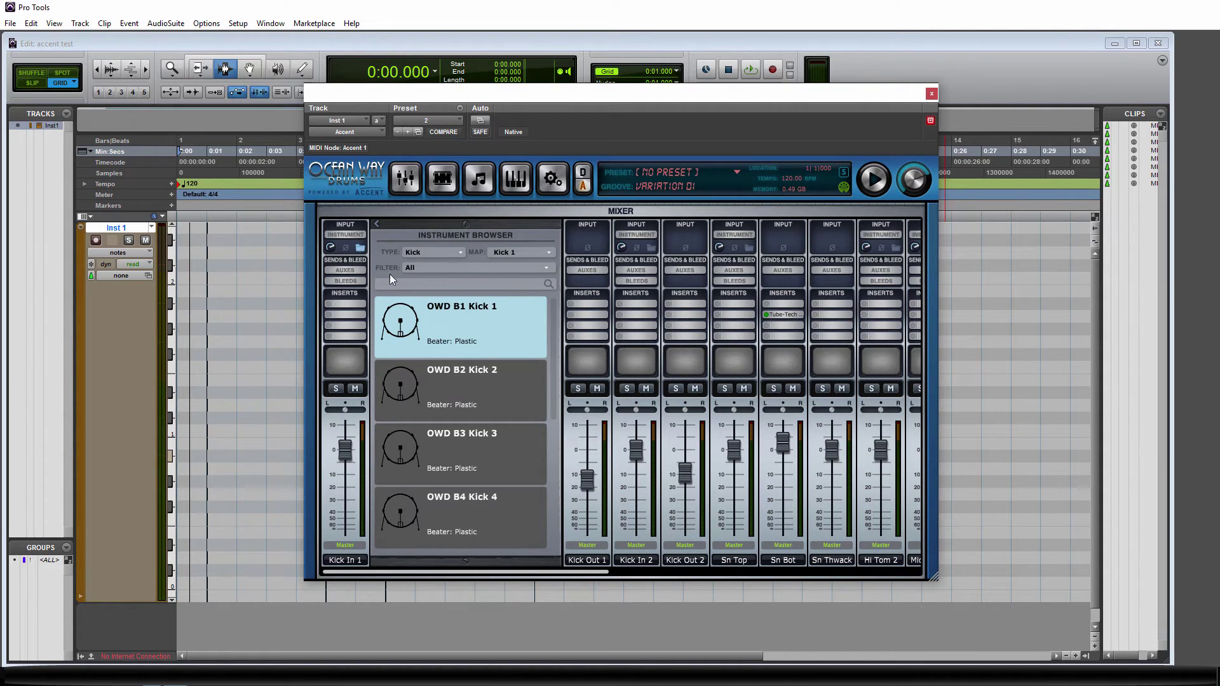
{"action": "scroll", "coordinate": [551, 376], "scroll_direction": "down", "scroll_amount": 6}
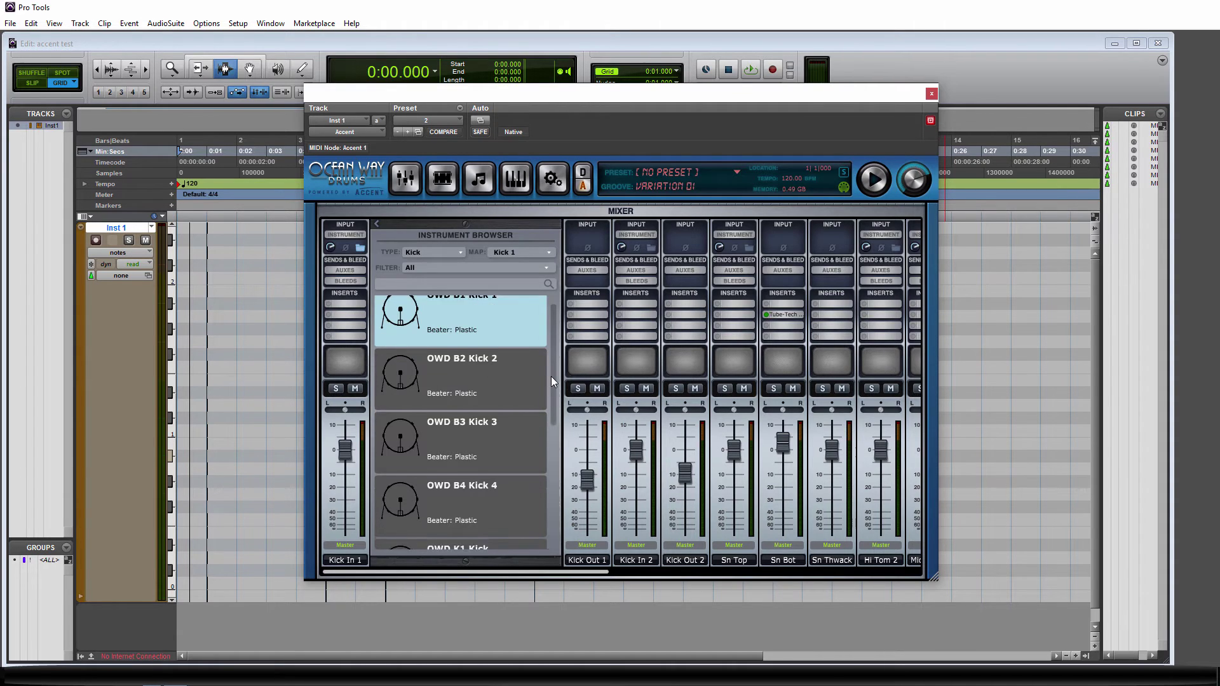
{"action": "scroll", "coordinate": [512, 307], "scroll_direction": "up", "scroll_amount": 6}
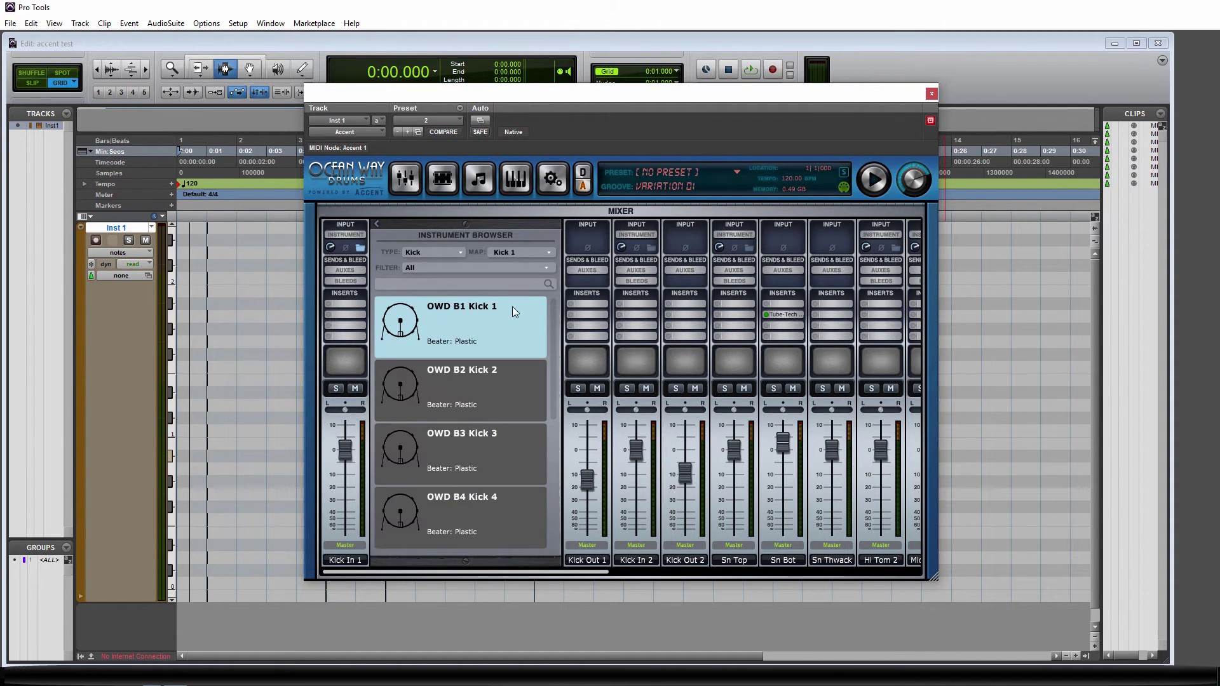
{"action": "left_click", "coordinate": [359, 247]}
{"action": "left_click", "coordinate": [360, 247]}
{"action": "scroll", "coordinate": [494, 421], "scroll_direction": "down", "scroll_amount": 6}
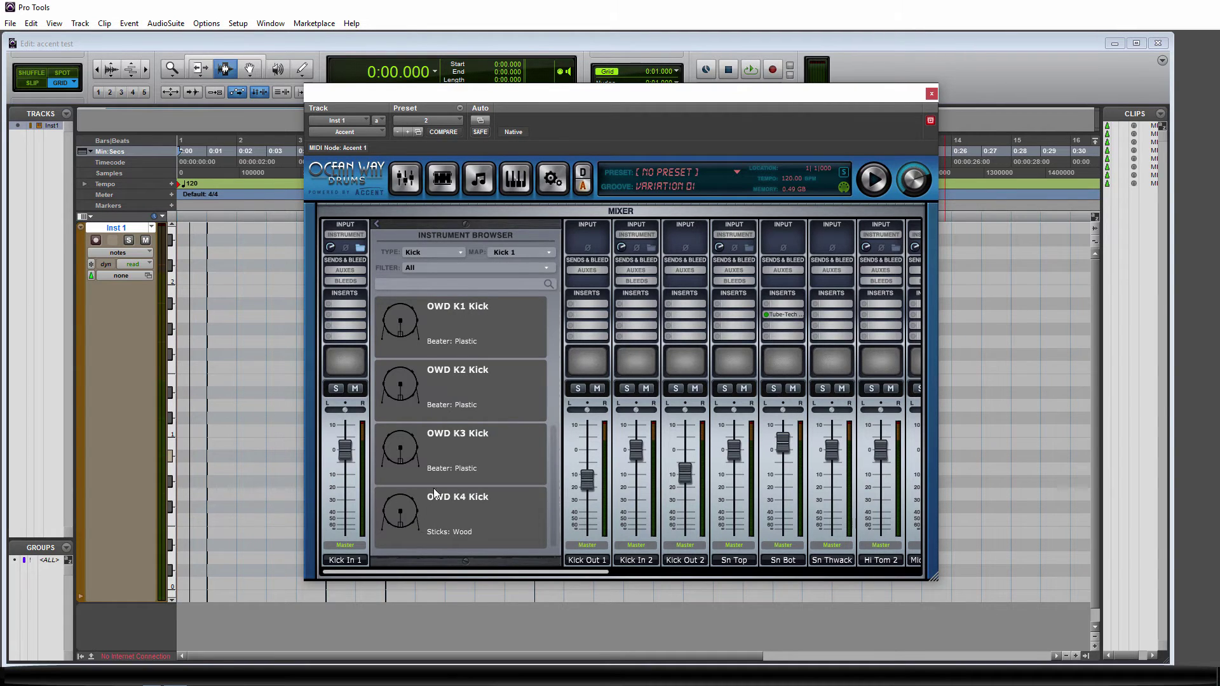
{"action": "scroll", "coordinate": [462, 439], "scroll_direction": "up", "scroll_amount": 6}
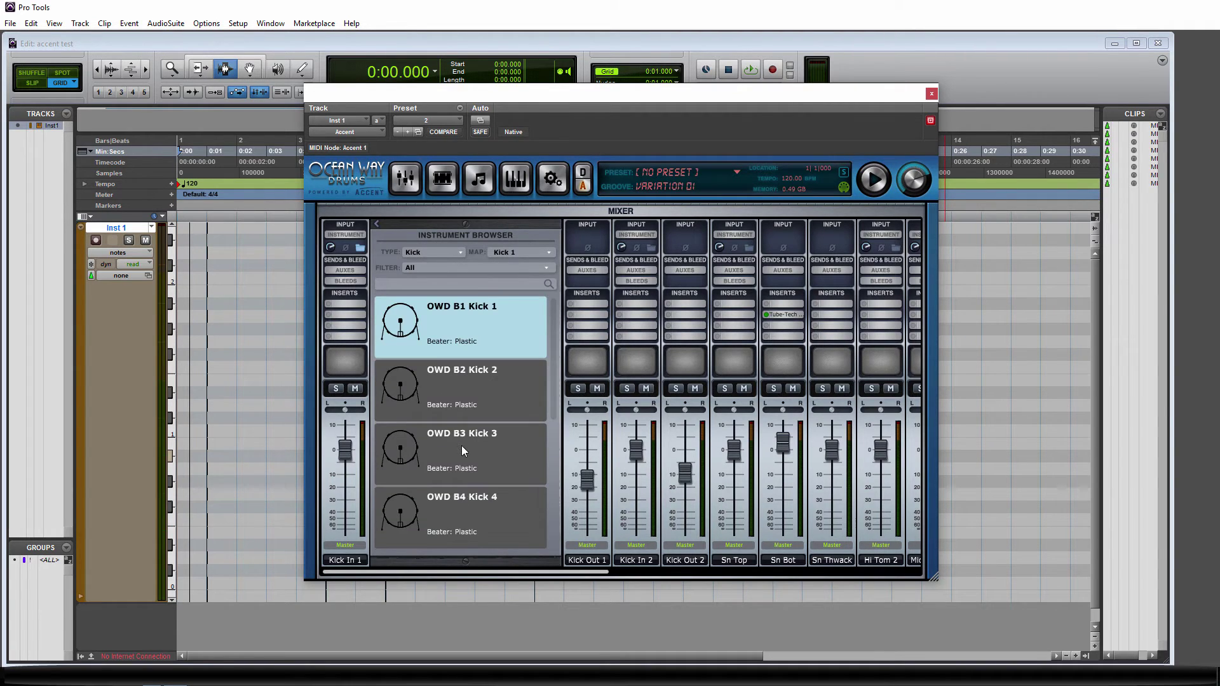
{"action": "left_click", "coordinate": [375, 223]}
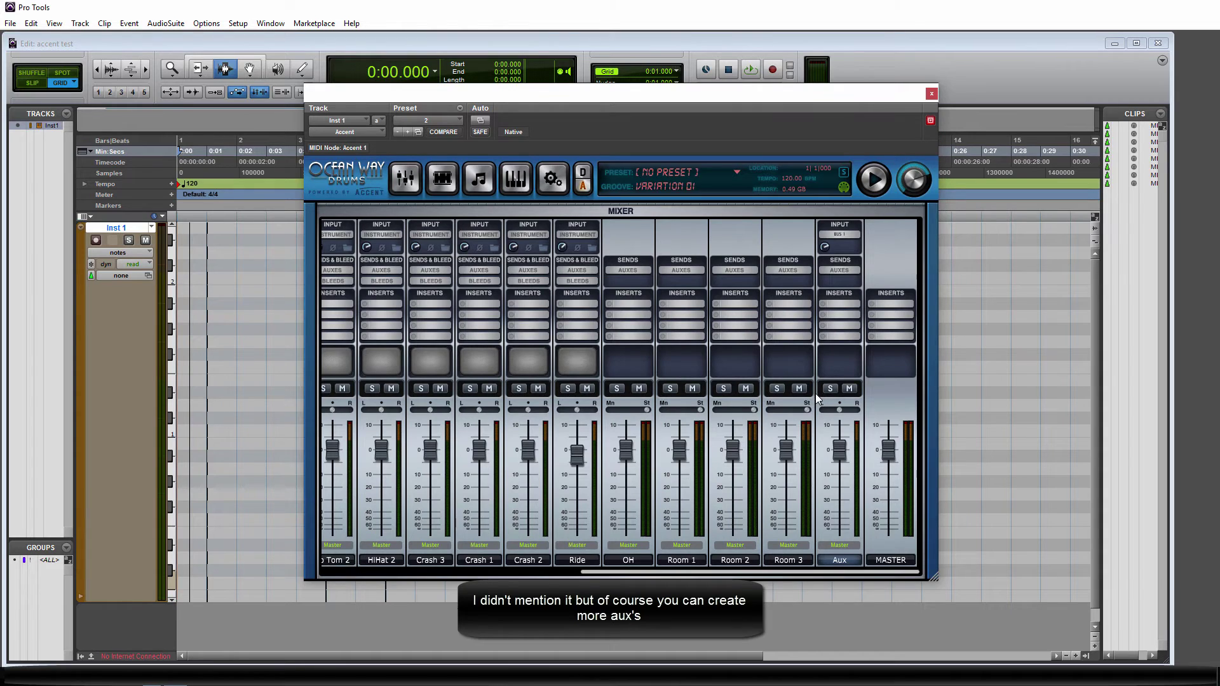
Mute Aux 1 in the Ride channel's aux sends panel and close the panel
{"action": "left_click", "coordinate": [576, 270]}
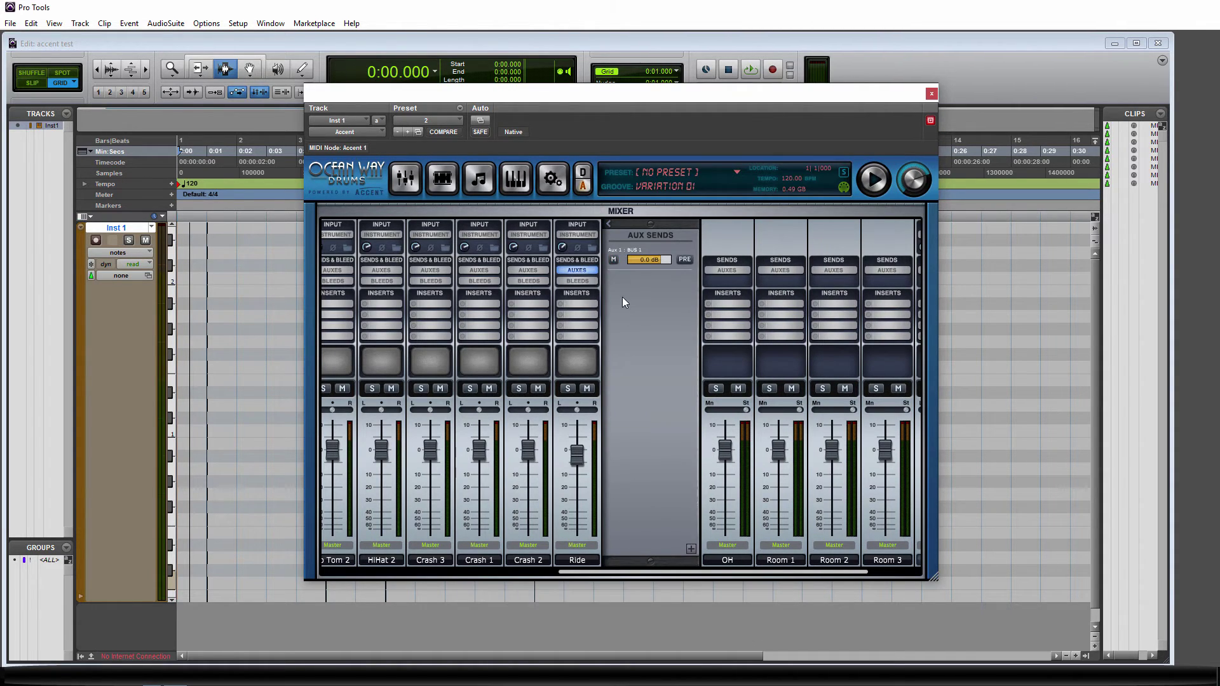
{"action": "left_click", "coordinate": [614, 260]}
{"action": "left_click", "coordinate": [577, 273]}
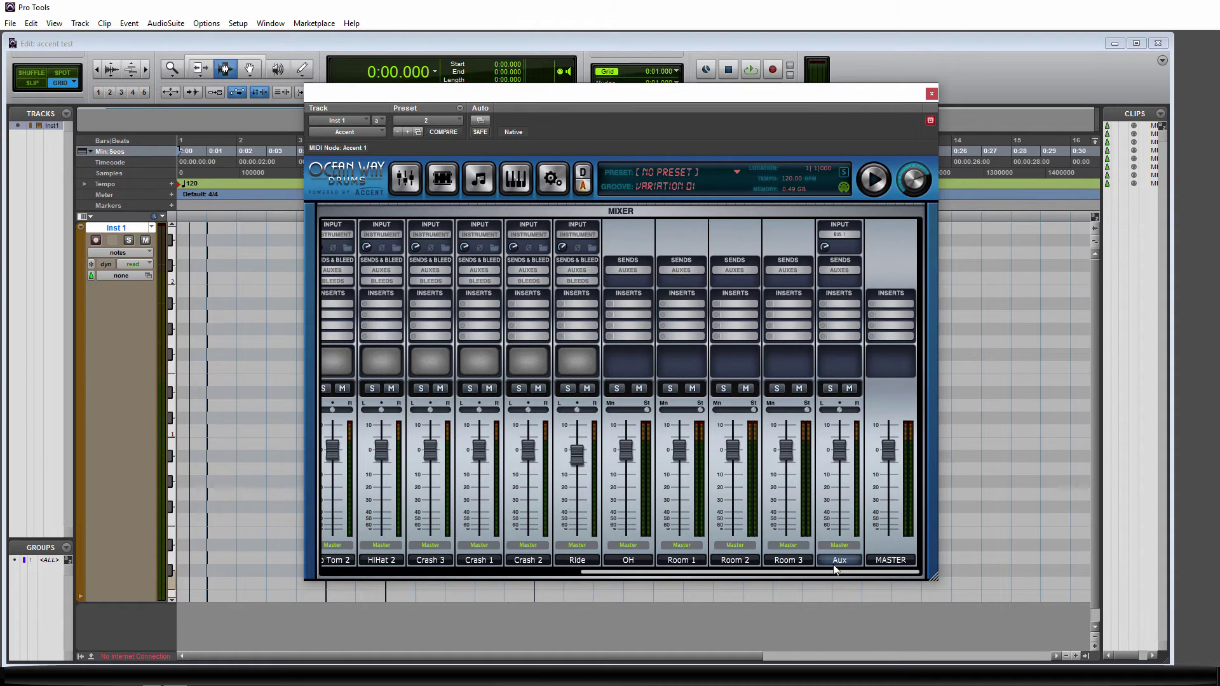
Insert Internal FX on the Aux channel and add a Reverb to its chain
{"action": "left_click", "coordinate": [824, 303]}
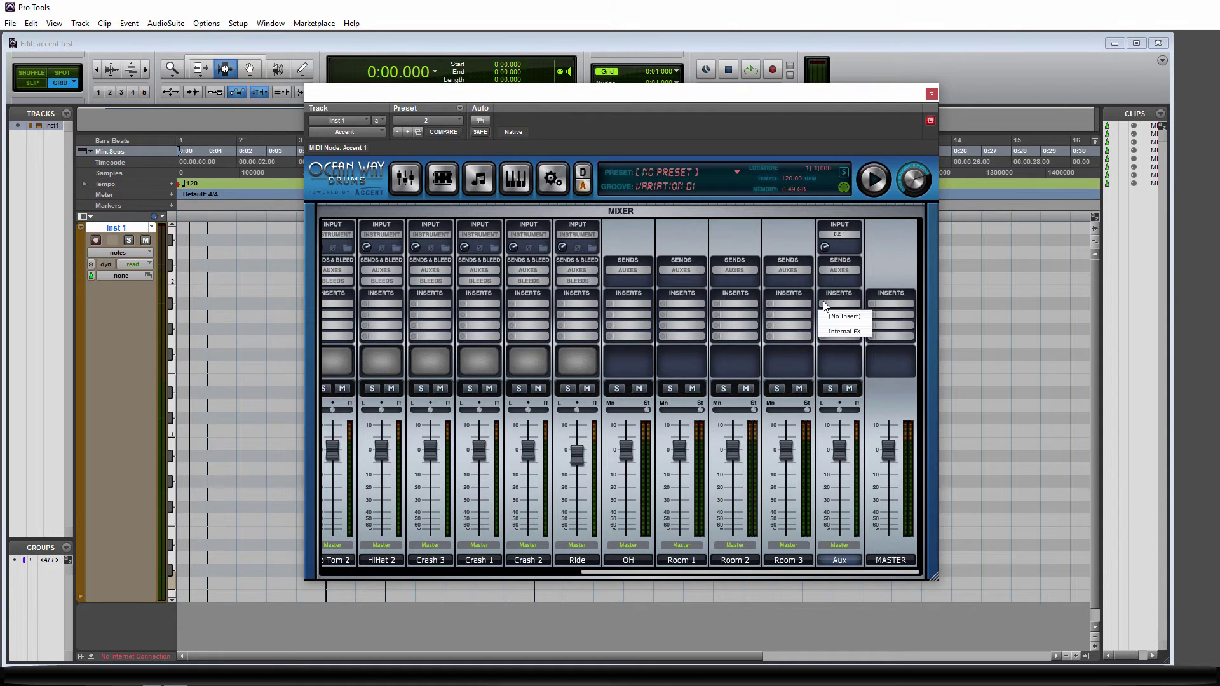
{"action": "left_click", "coordinate": [843, 332]}
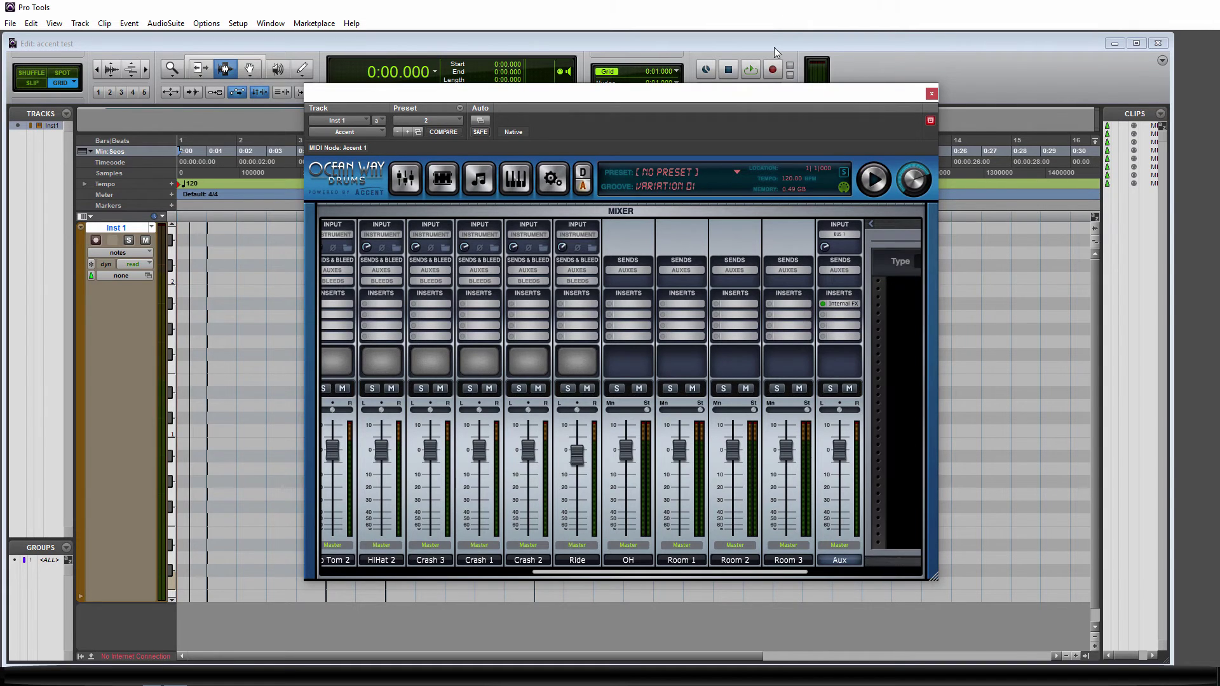
{"action": "left_click_drag", "start_coordinate": [774, 93], "coordinate": [628, 92]}
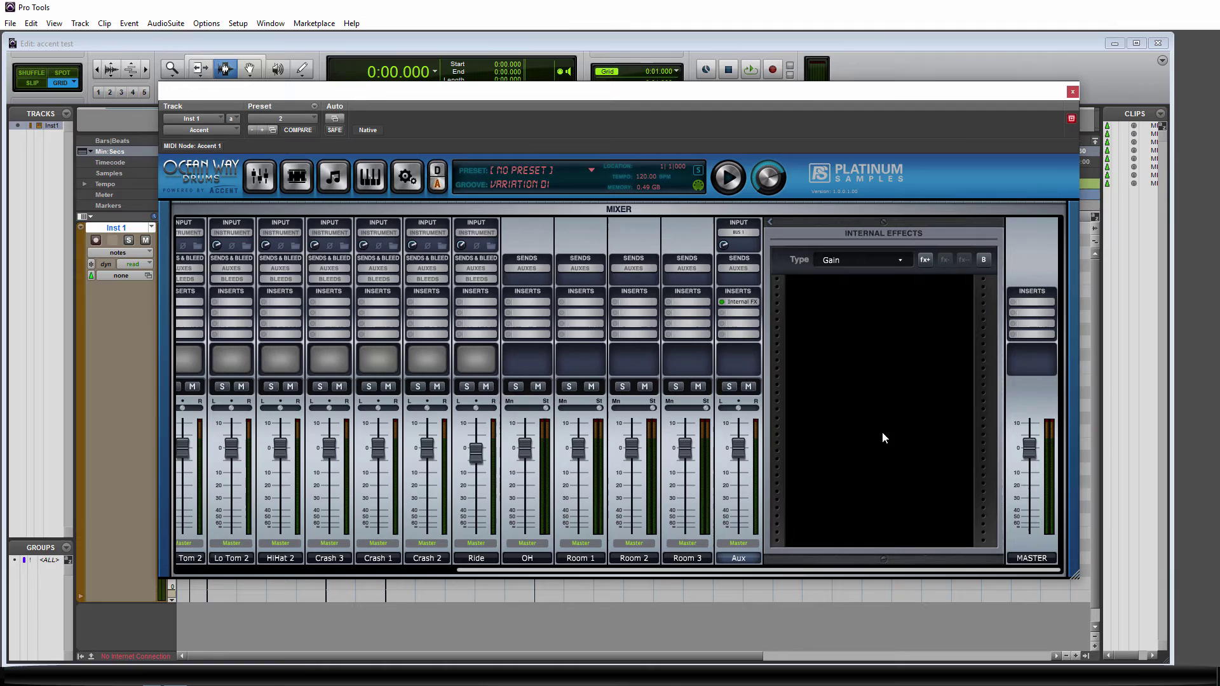
{"action": "left_click", "coordinate": [900, 262]}
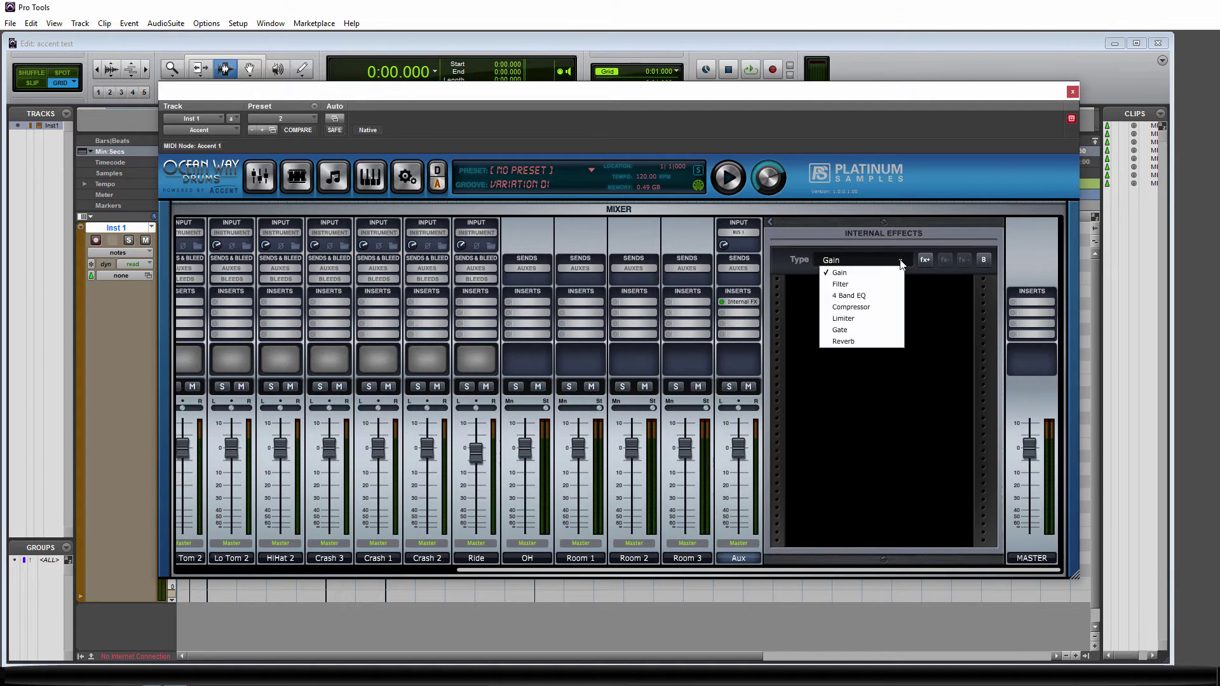
{"action": "left_click", "coordinate": [852, 341]}
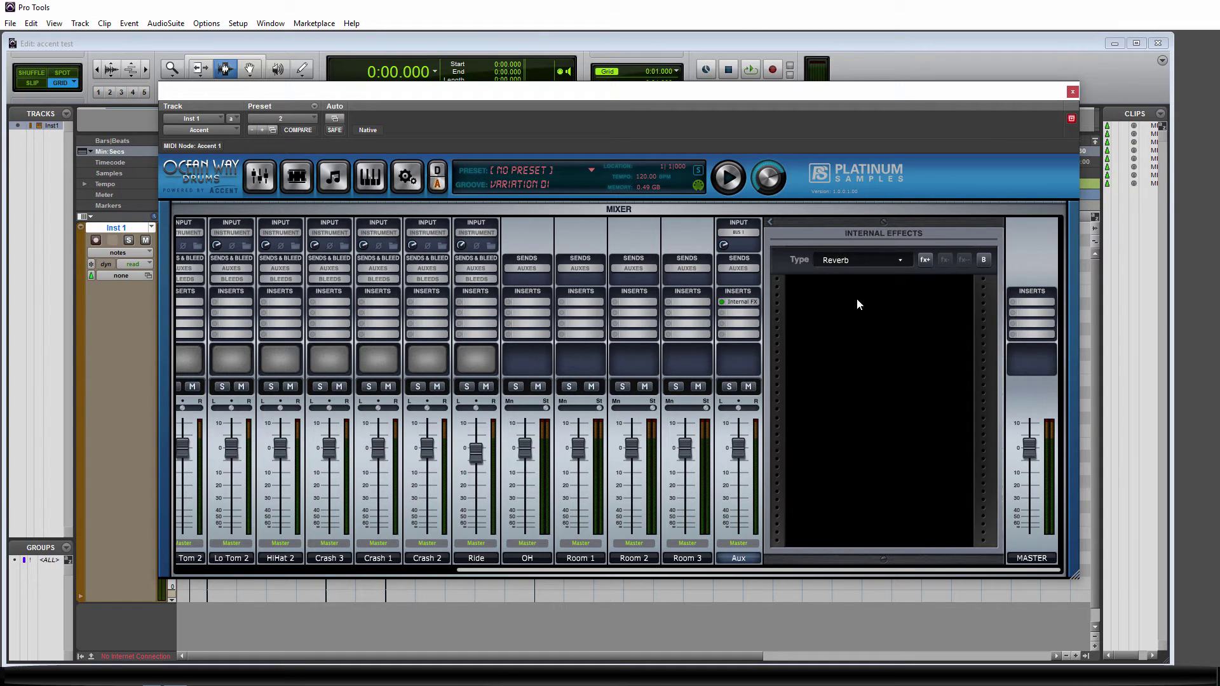
{"action": "left_click", "coordinate": [925, 262]}
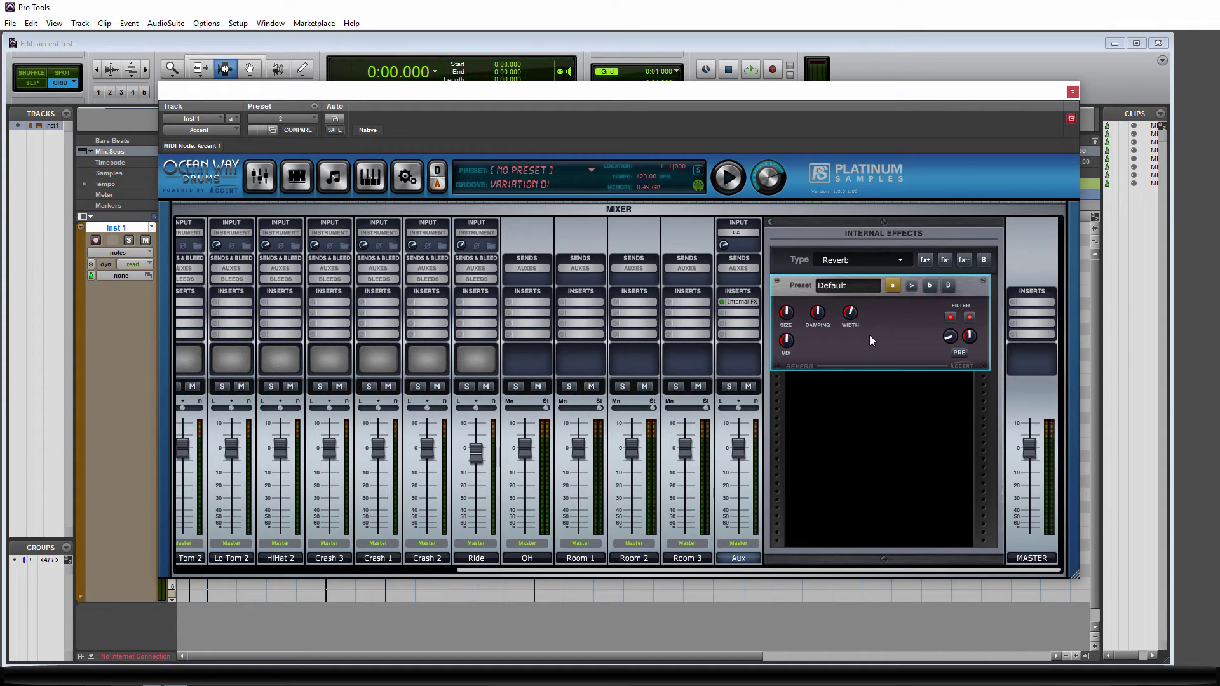
Compare the reverb's A/B settings, then add a Compressor after the Reverb
{"action": "left_click", "coordinate": [930, 285]}
{"action": "left_click", "coordinate": [893, 286]}
{"action": "left_click", "coordinate": [903, 264]}
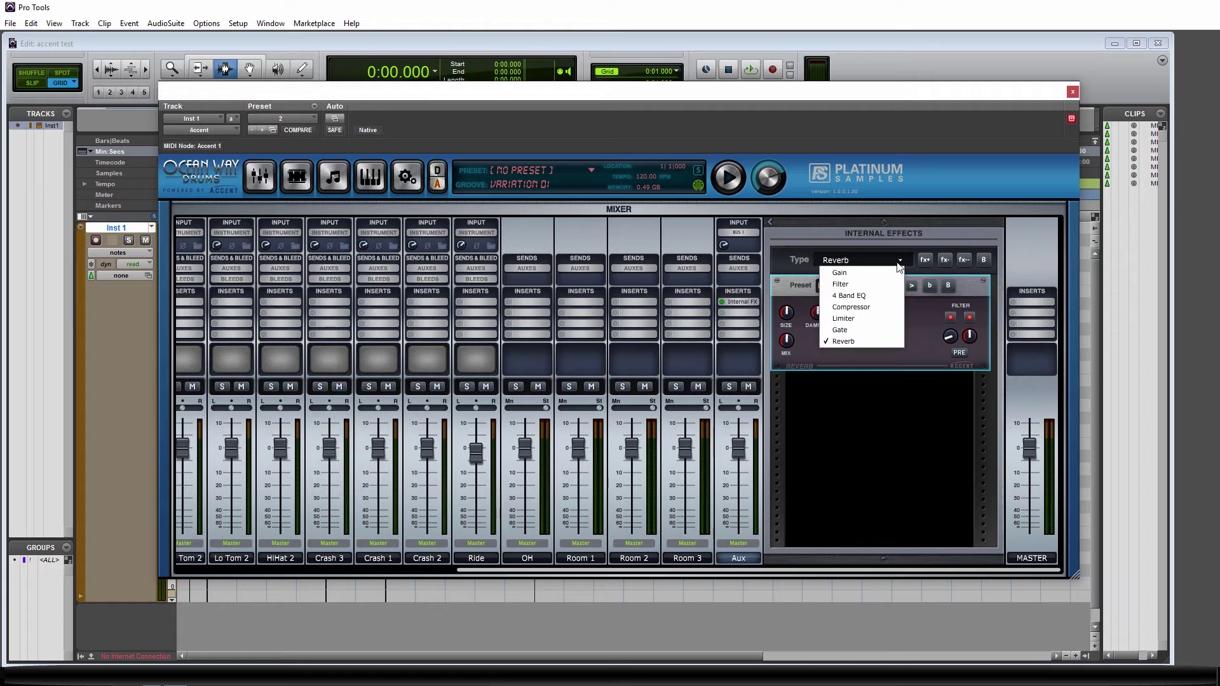
{"action": "left_click", "coordinate": [868, 309]}
{"action": "left_click", "coordinate": [925, 260]}
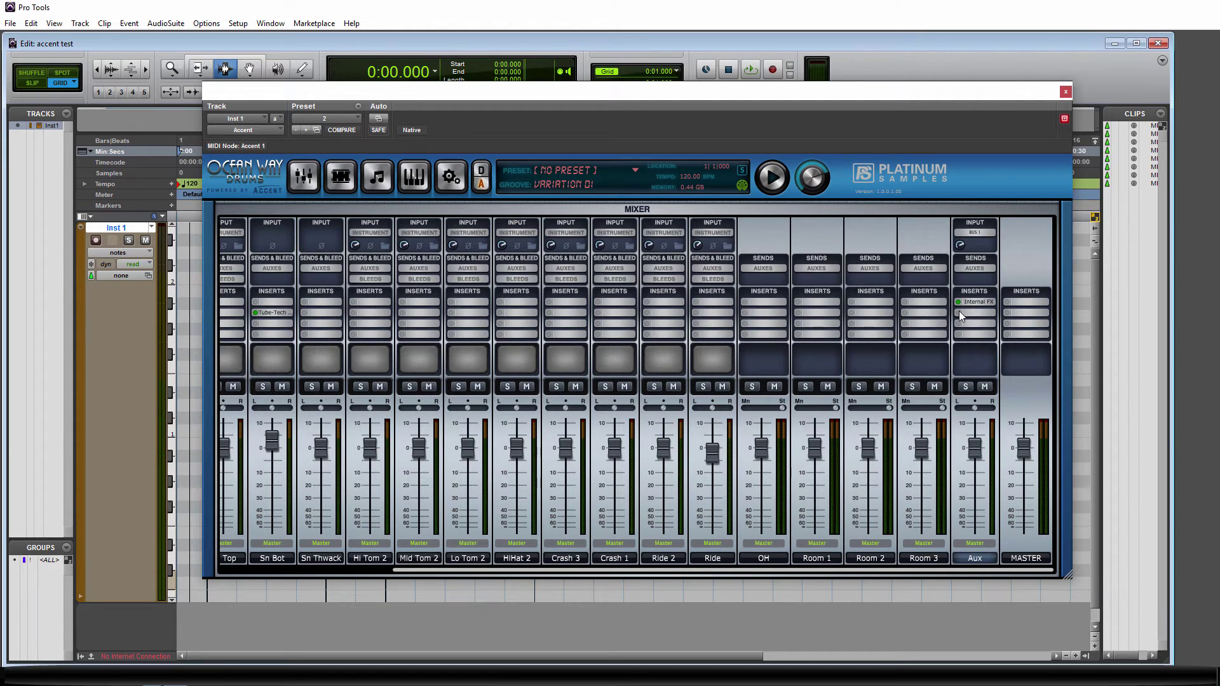
Insert Empirical Labs Arousor in Aux's second slot, set IN 5.80 and ATT 1.29, then close it
{"action": "left_click", "coordinate": [960, 312]}
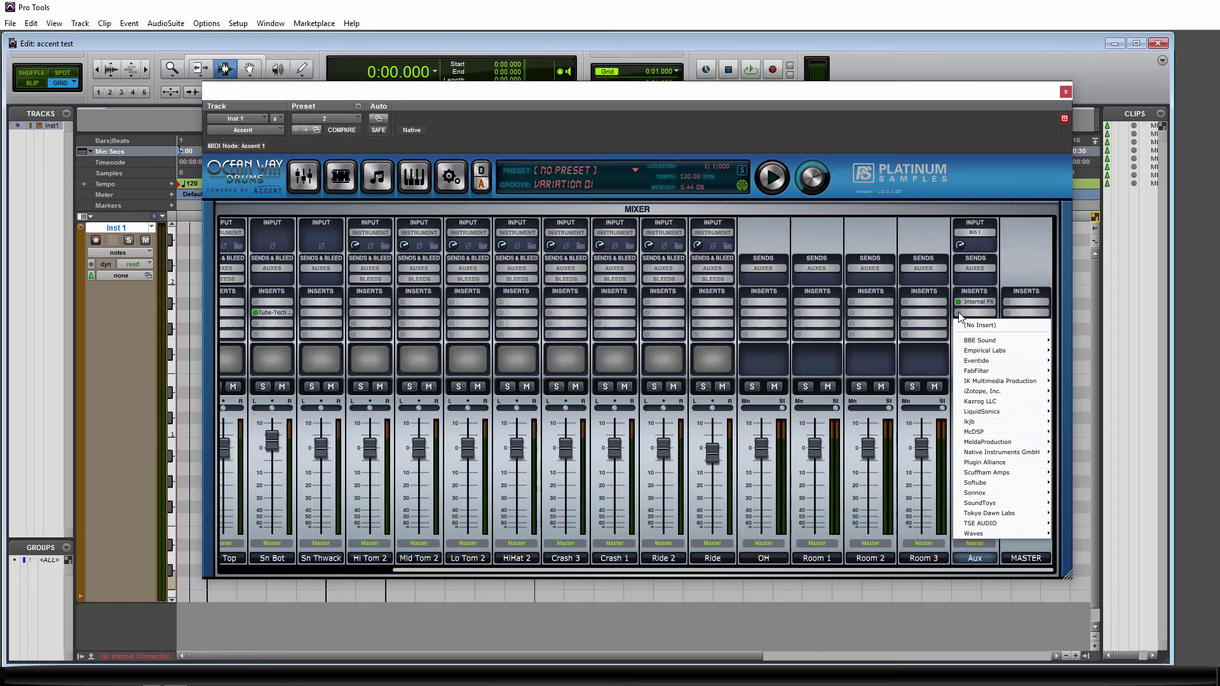
{"action": "mouse_move", "coordinate": [986, 365]}
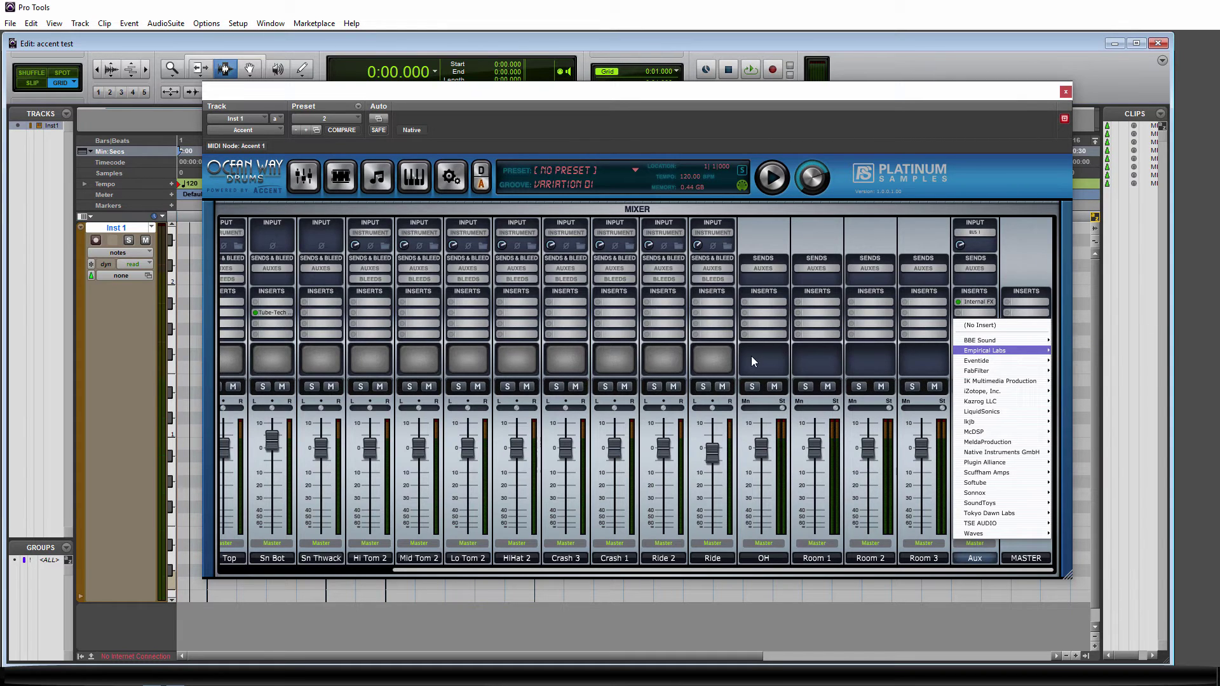
{"action": "left_click_drag", "start_coordinate": [595, 207], "coordinate": [764, 151]}
{"action": "left_click_drag", "start_coordinate": [588, 210], "coordinate": [588, 197]}
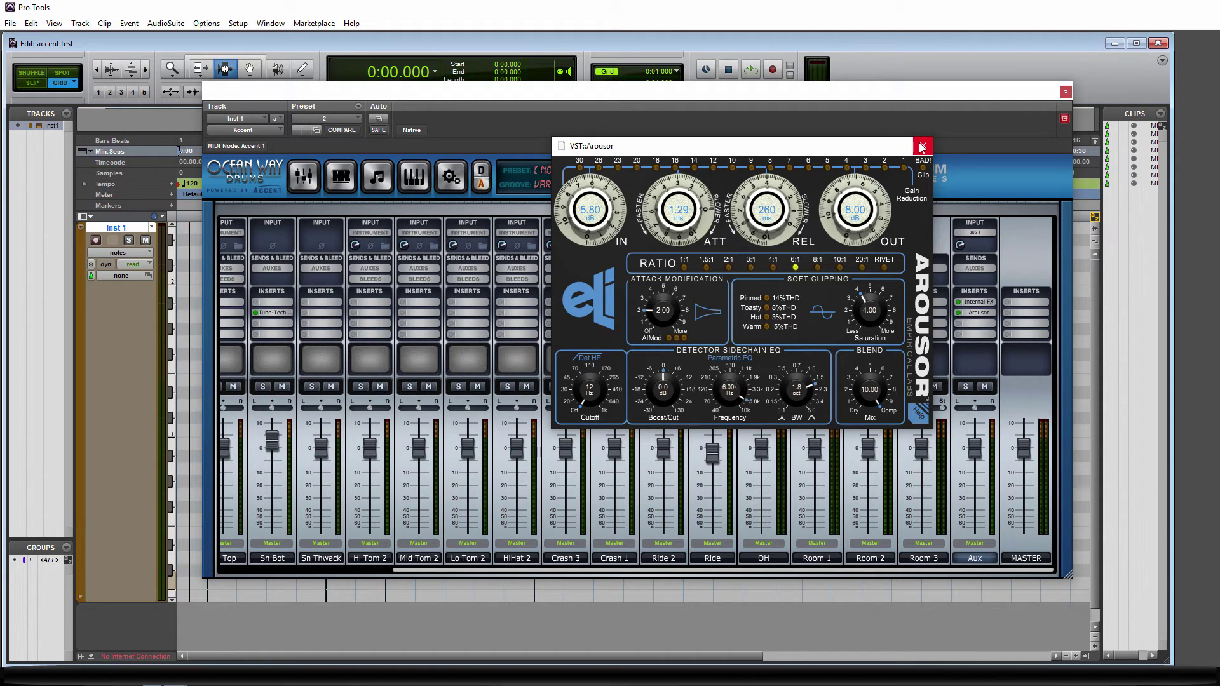
{"action": "left_click", "coordinate": [922, 148]}
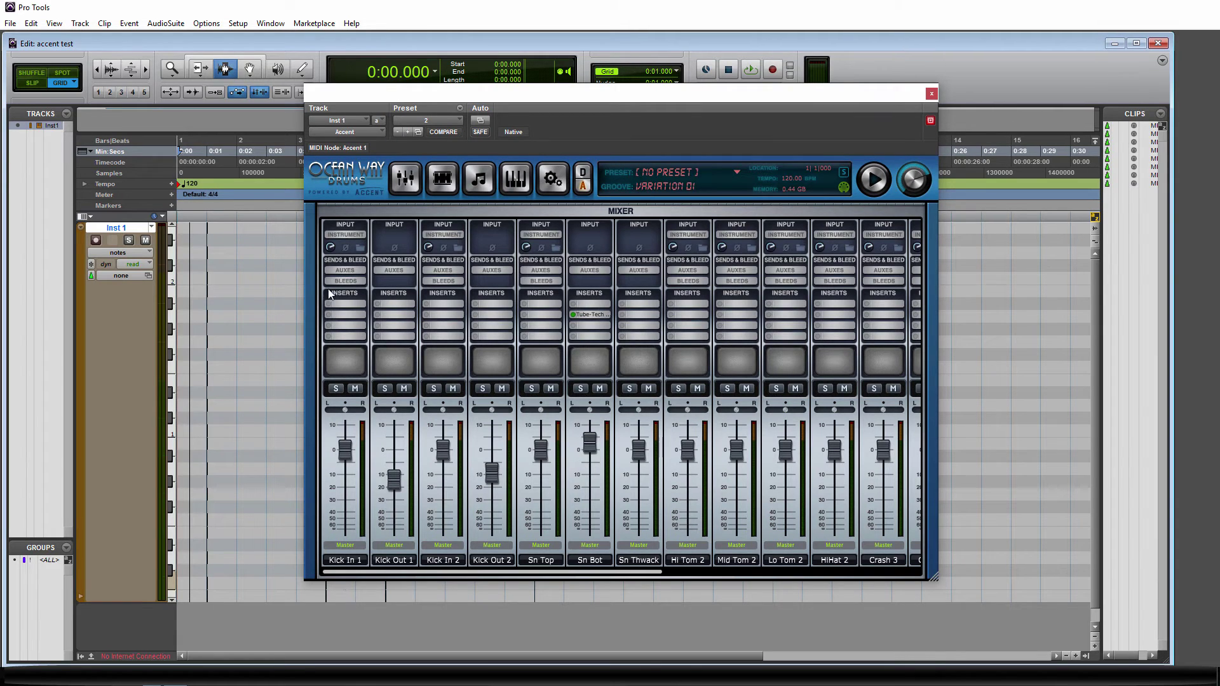
{"action": "left_click", "coordinate": [338, 283]}
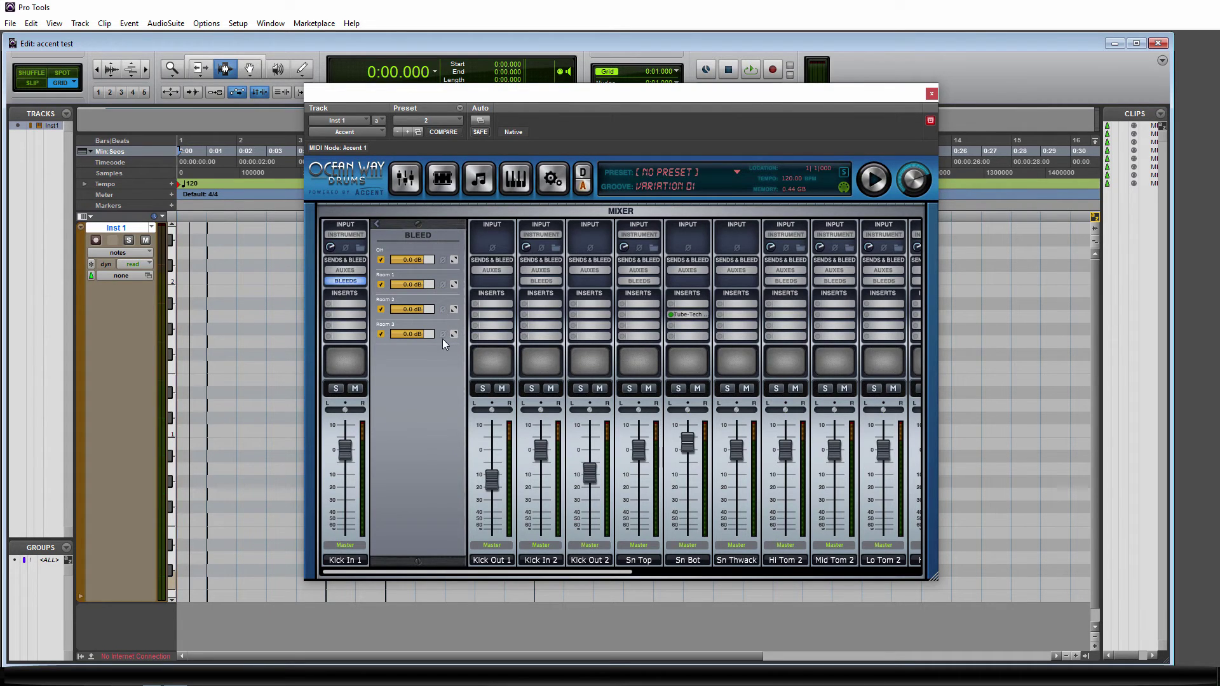
{"action": "left_click", "coordinate": [345, 280]}
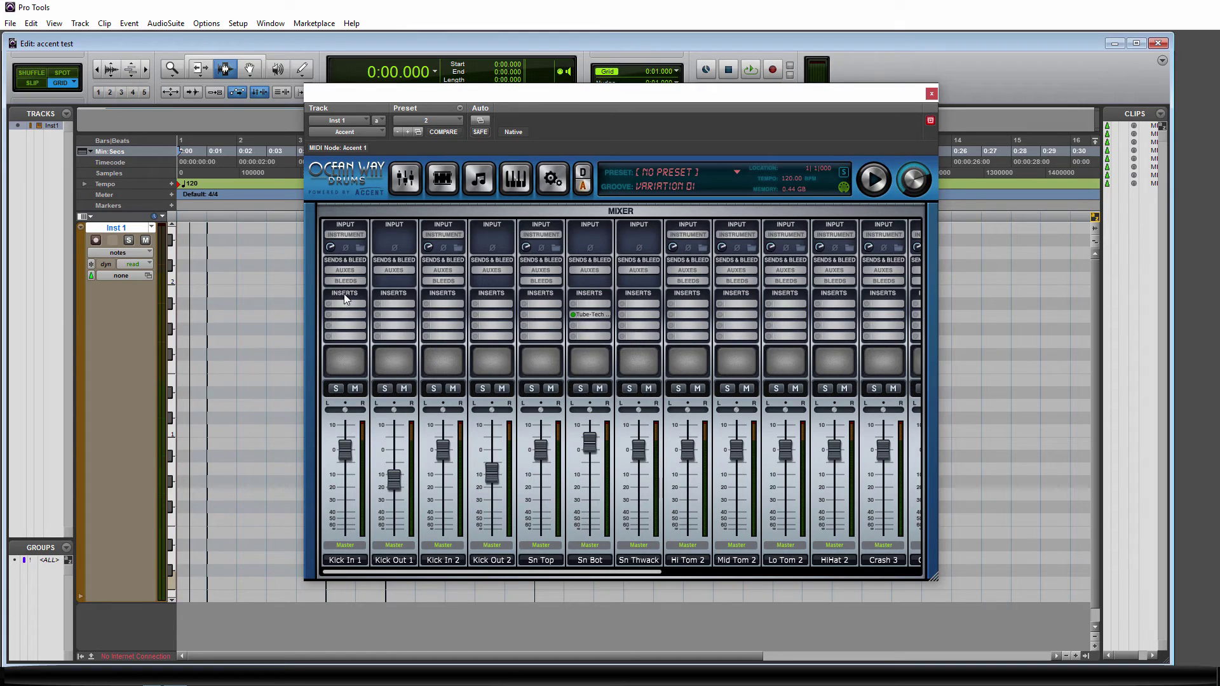
{"action": "left_click", "coordinate": [340, 364]}
{"action": "left_click", "coordinate": [344, 349]}
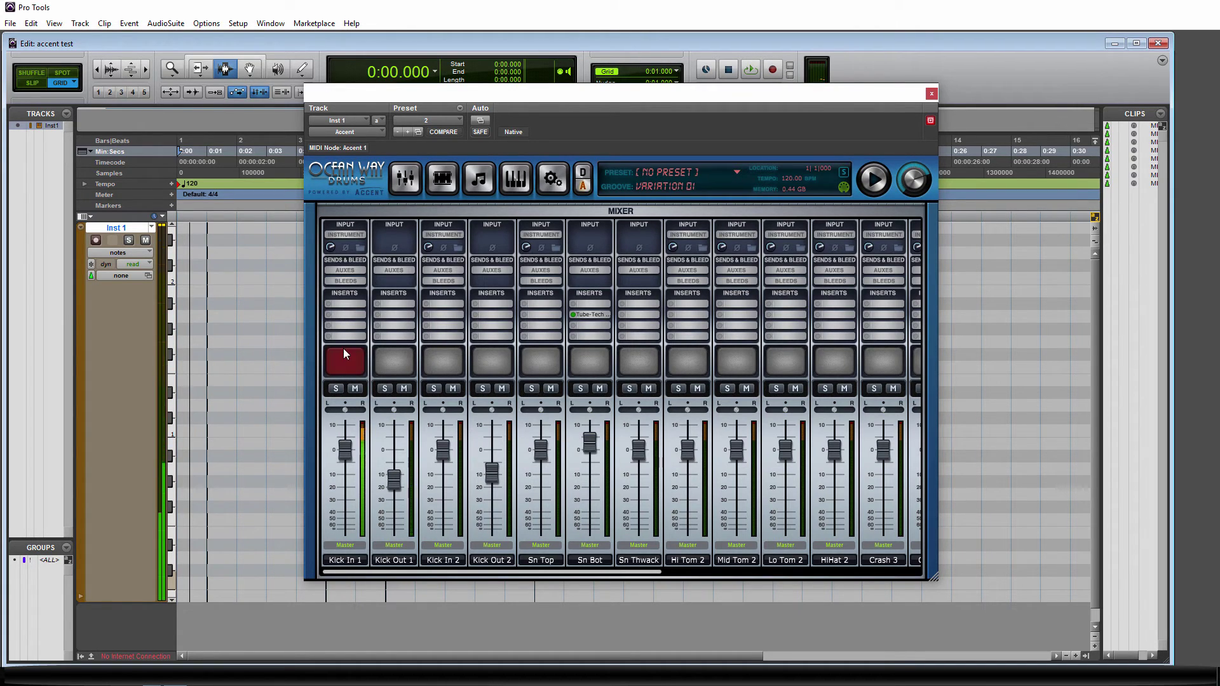
{"action": "left_click", "coordinate": [344, 349]}
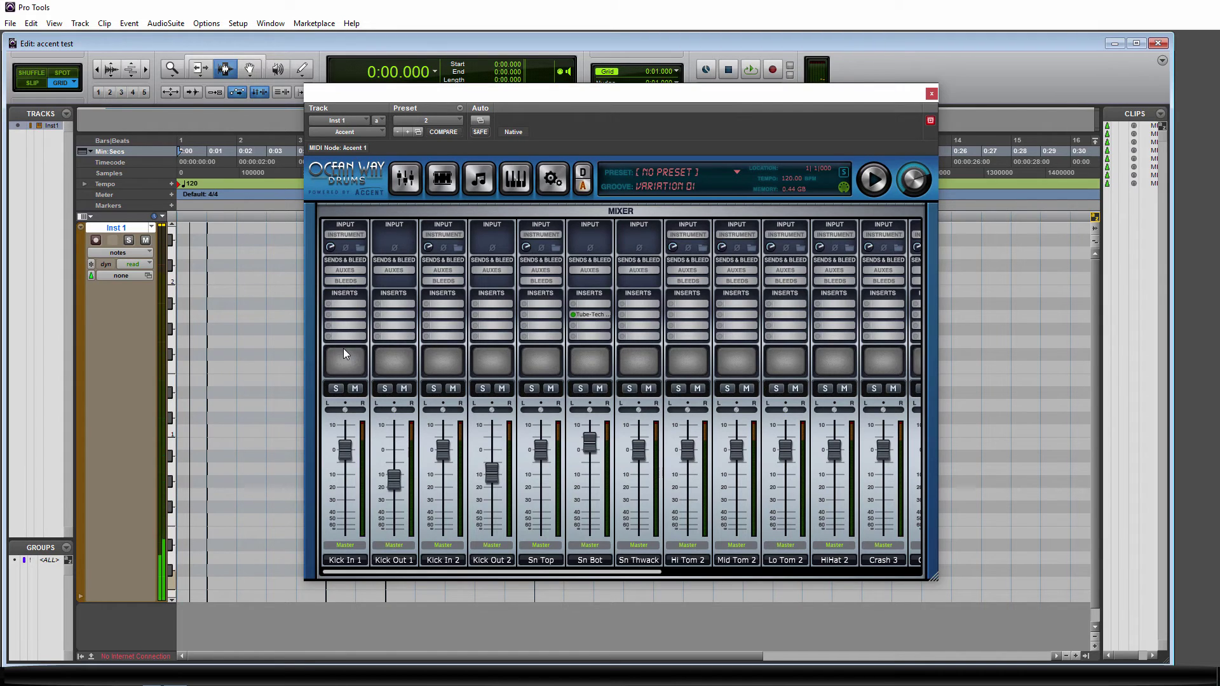
{"action": "left_click", "coordinate": [345, 366]}
{"action": "left_click", "coordinate": [345, 371]}
{"action": "left_click", "coordinate": [344, 545]}
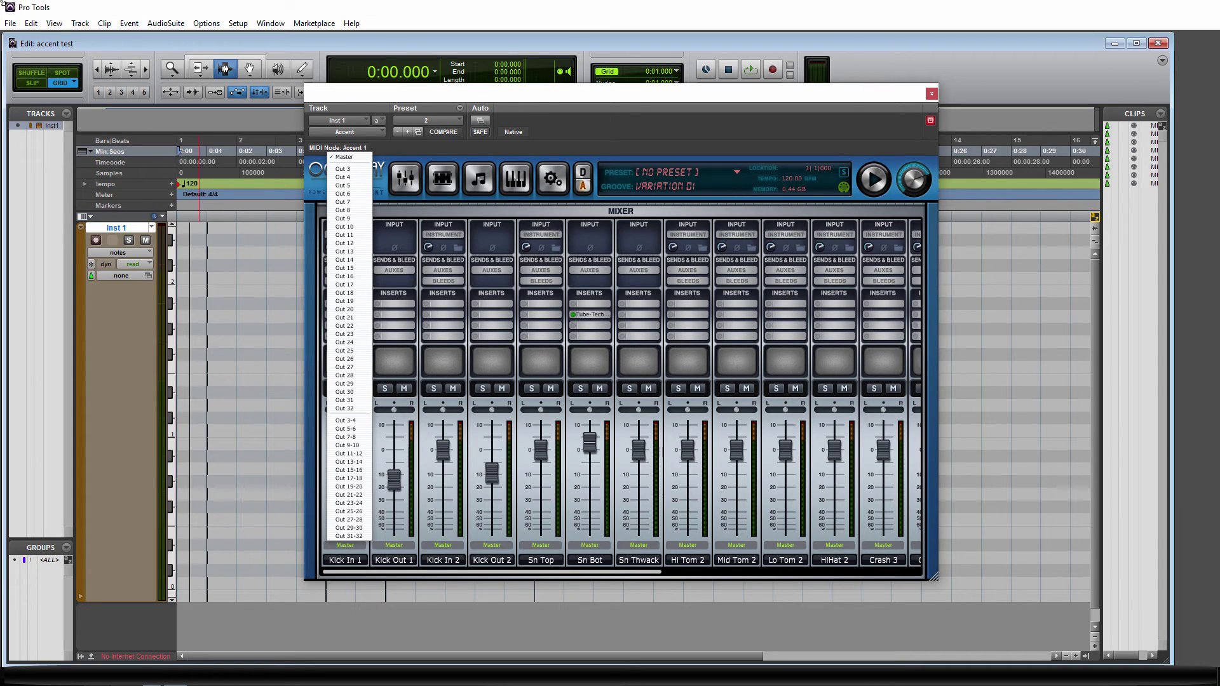
{"action": "left_click", "coordinate": [448, 100]}
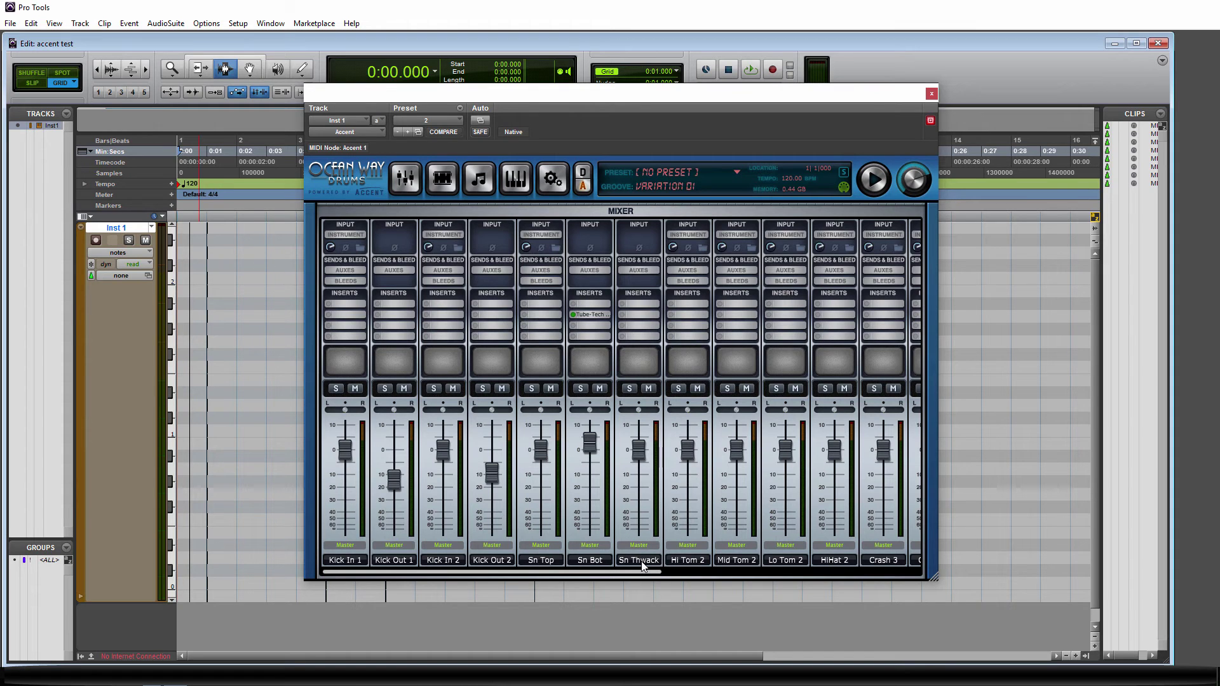
{"action": "left_click_drag", "start_coordinate": [645, 572], "coordinate": [891, 579]}
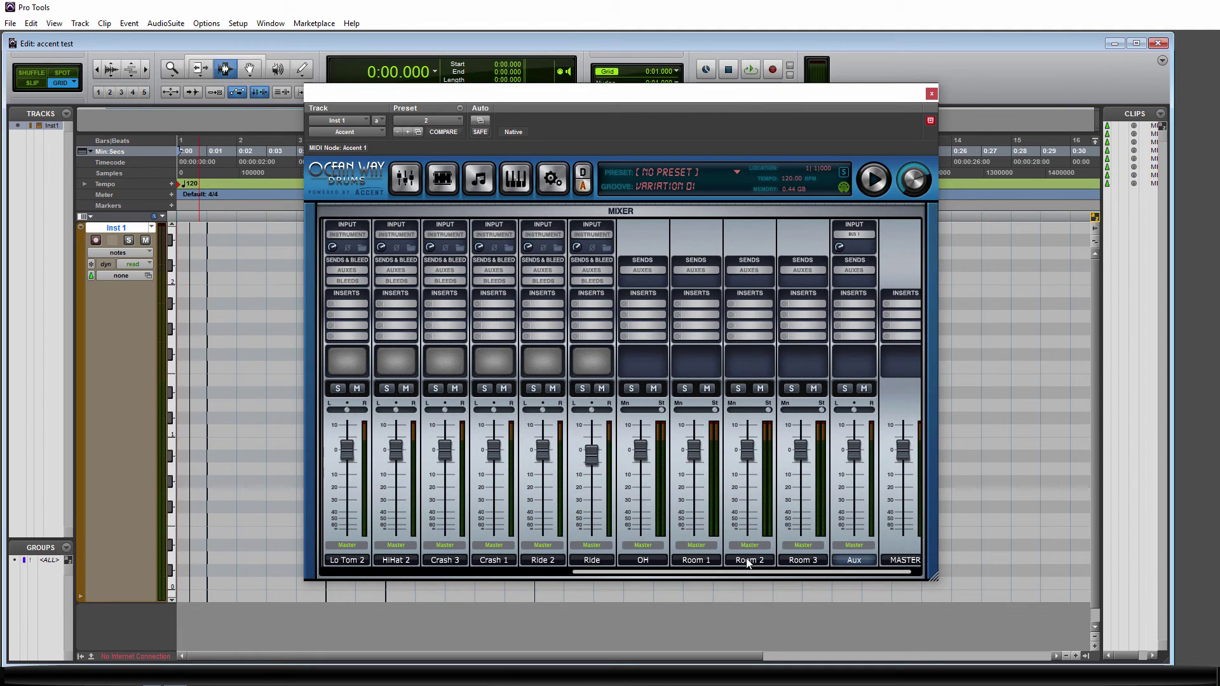
{"action": "mouse_move", "coordinate": [730, 573]}
{"action": "left_mouse_down"}
{"action": "mouse_move", "coordinate": [577, 579]}
{"action": "mouse_move", "coordinate": [750, 576]}
{"action": "left_mouse_up"}
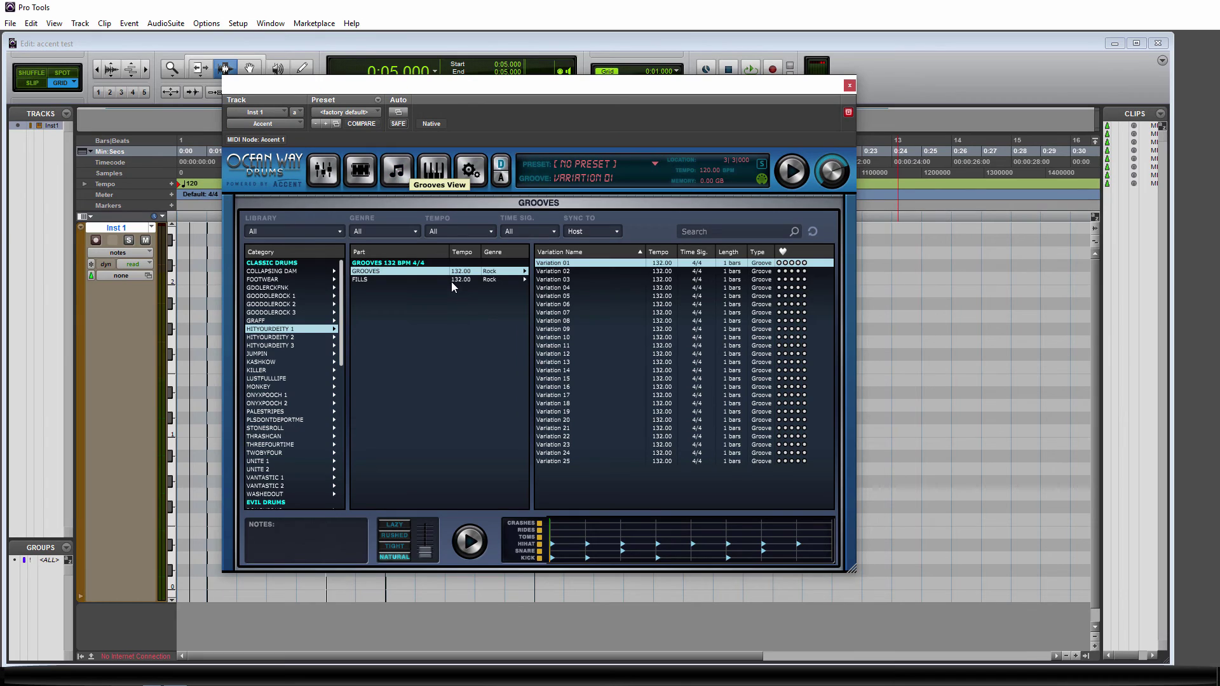
Browse the COLLAPSING DAM grooves and switch groove sync from Host to Groove
{"action": "left_click", "coordinate": [275, 271]}
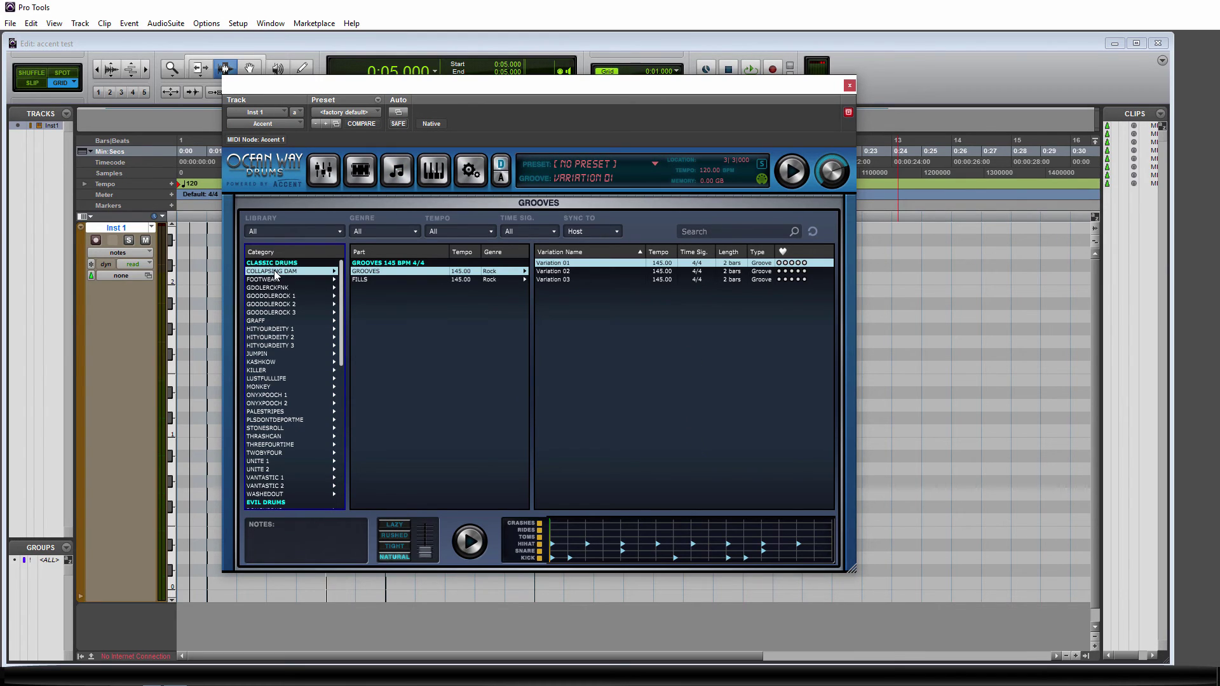
{"action": "left_click_drag", "start_coordinate": [409, 89], "coordinate": [537, 88]}
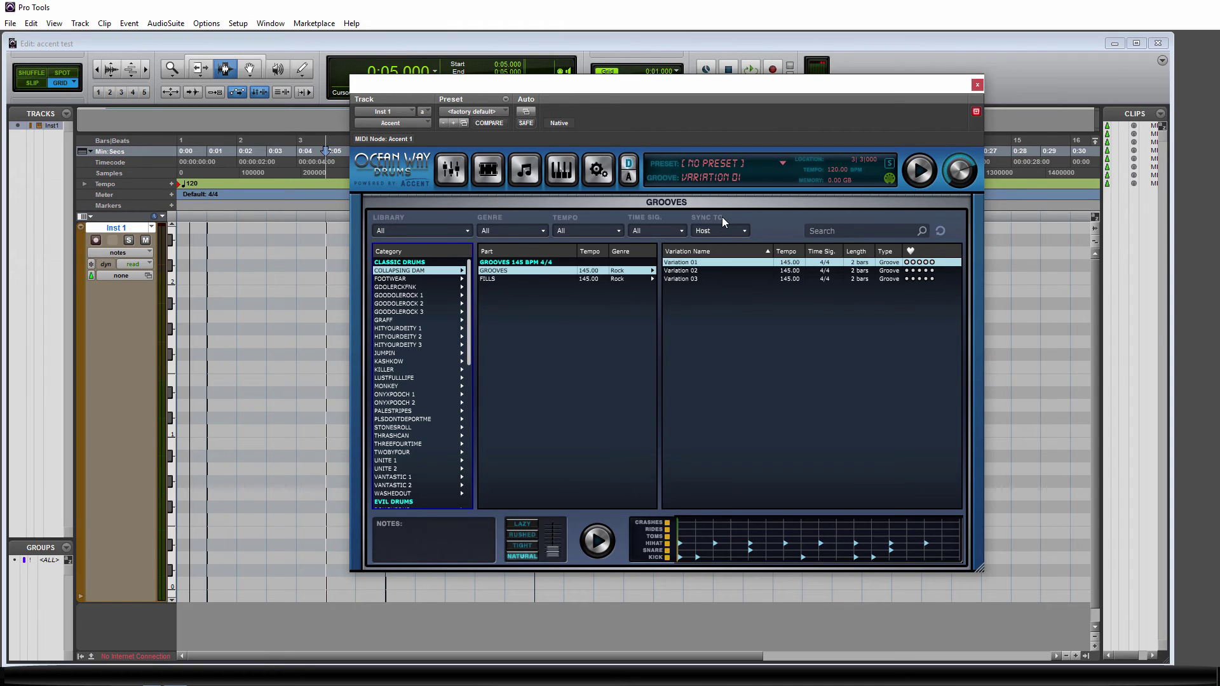
{"action": "left_click", "coordinate": [703, 233]}
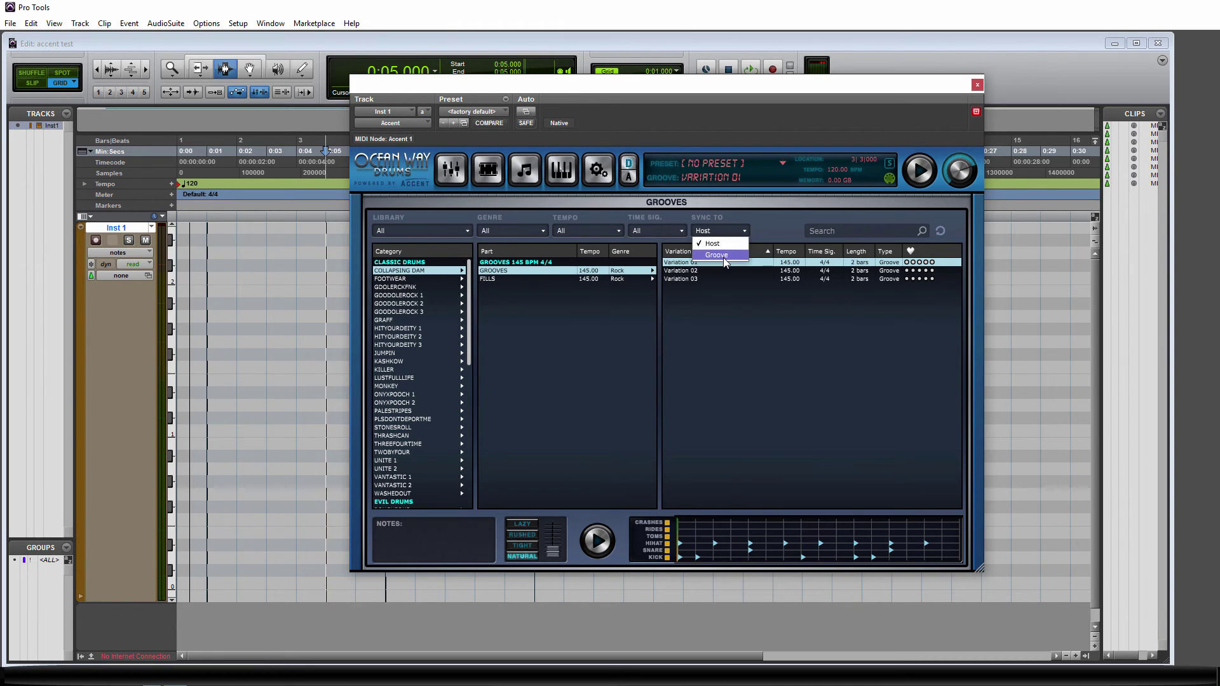
{"action": "left_click", "coordinate": [768, 211]}
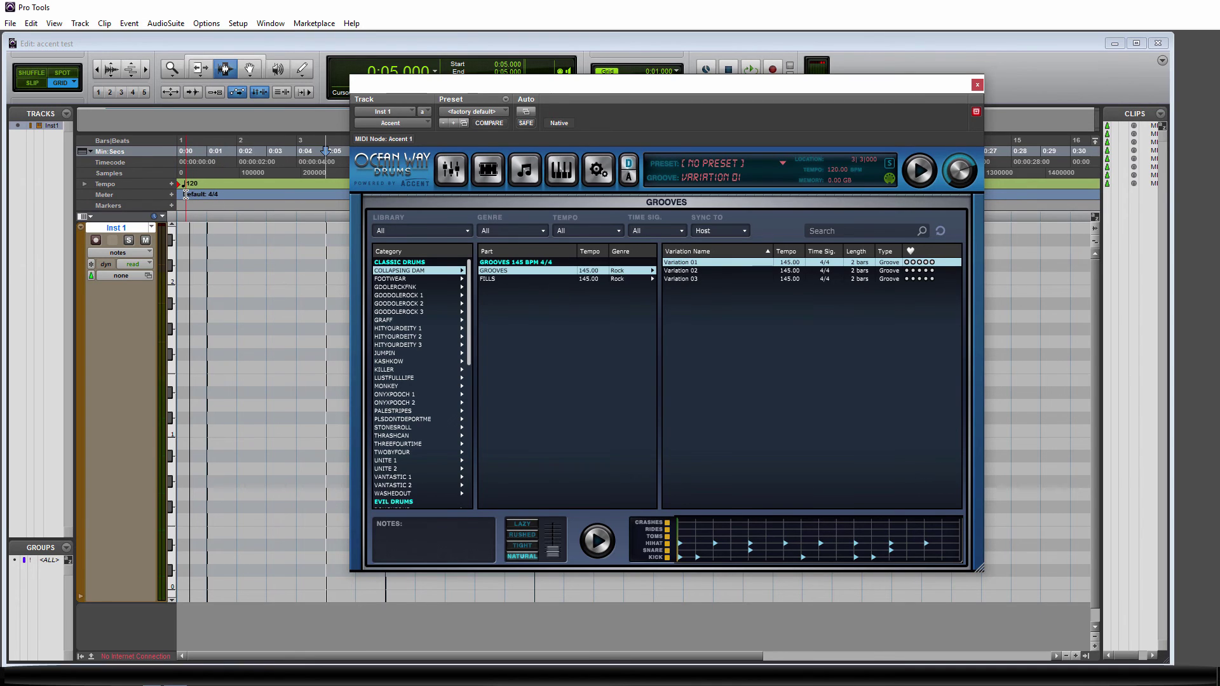
{"action": "left_click", "coordinate": [746, 230]}
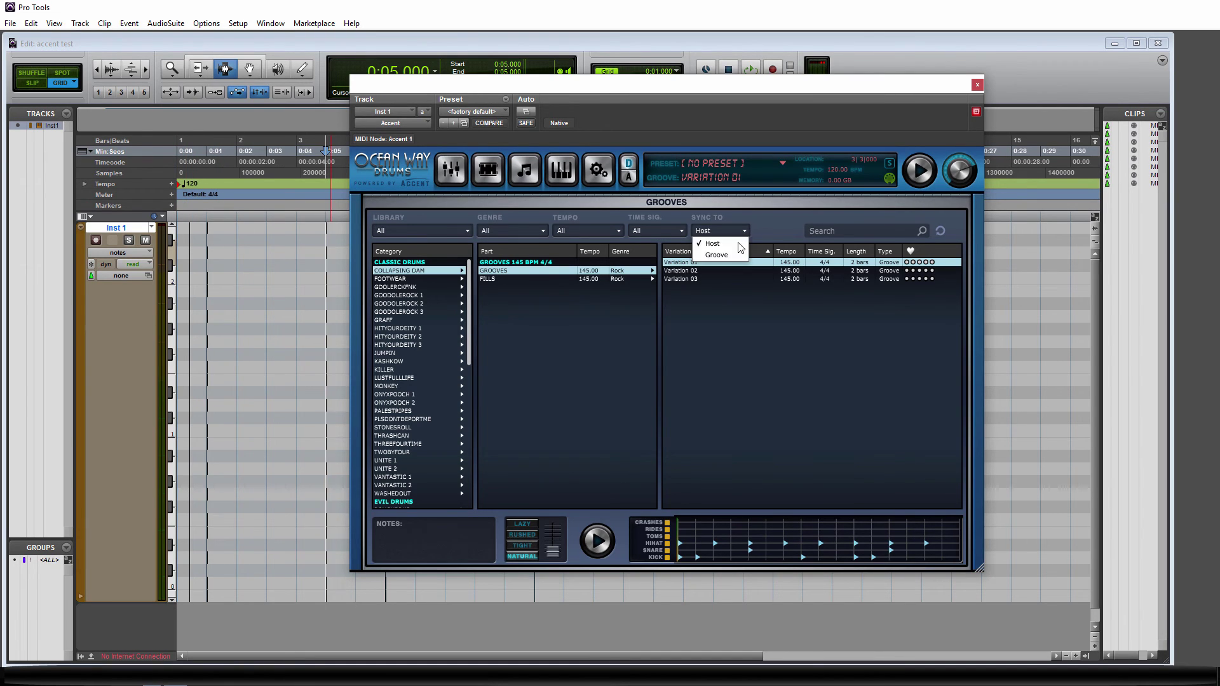
{"action": "left_click", "coordinate": [724, 256]}
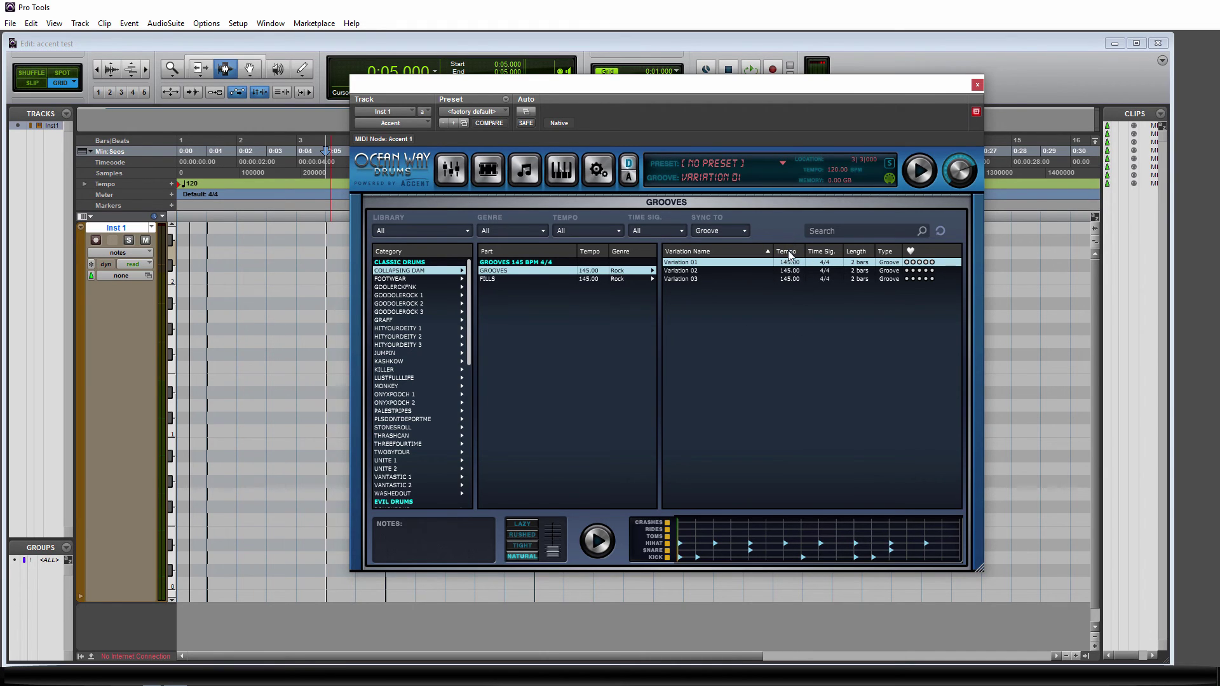
Browse the GOODOLEROCK 2 and HITYOURDEITY categories, ending on the VANTASTIC 1 grooves
{"action": "left_click", "coordinate": [401, 304]}
{"action": "left_click", "coordinate": [404, 345]}
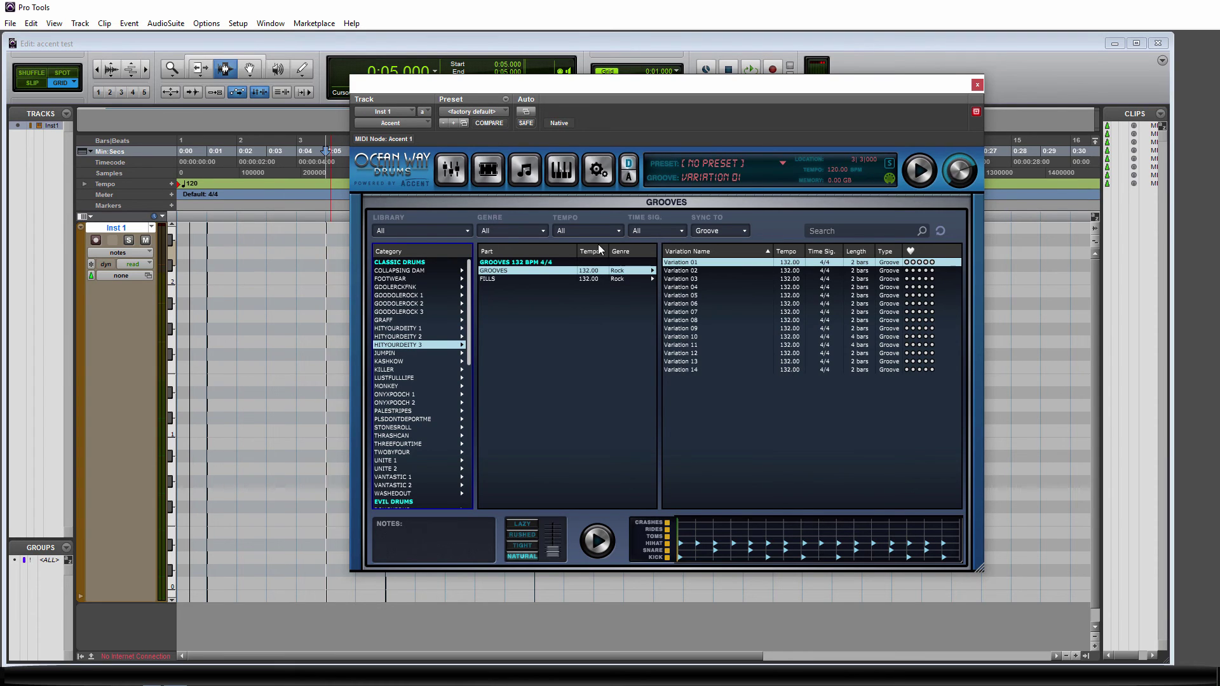
{"action": "left_click", "coordinate": [403, 328]}
{"action": "left_click", "coordinate": [395, 287]}
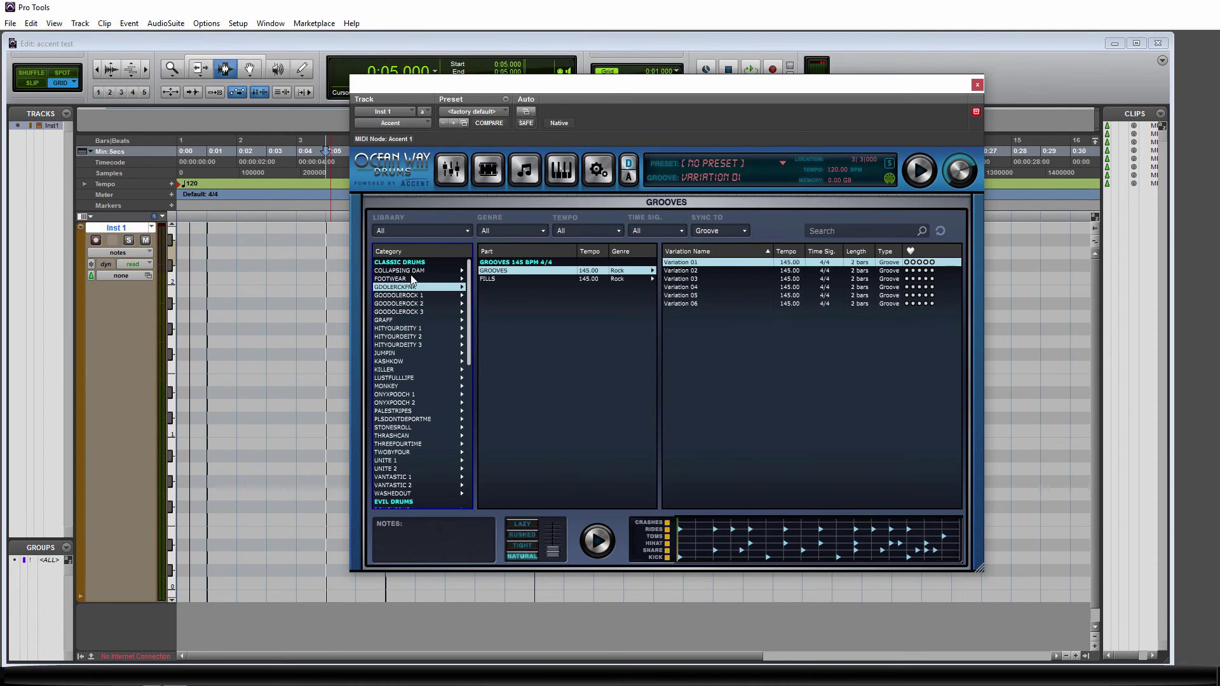
{"action": "left_click", "coordinate": [746, 230]}
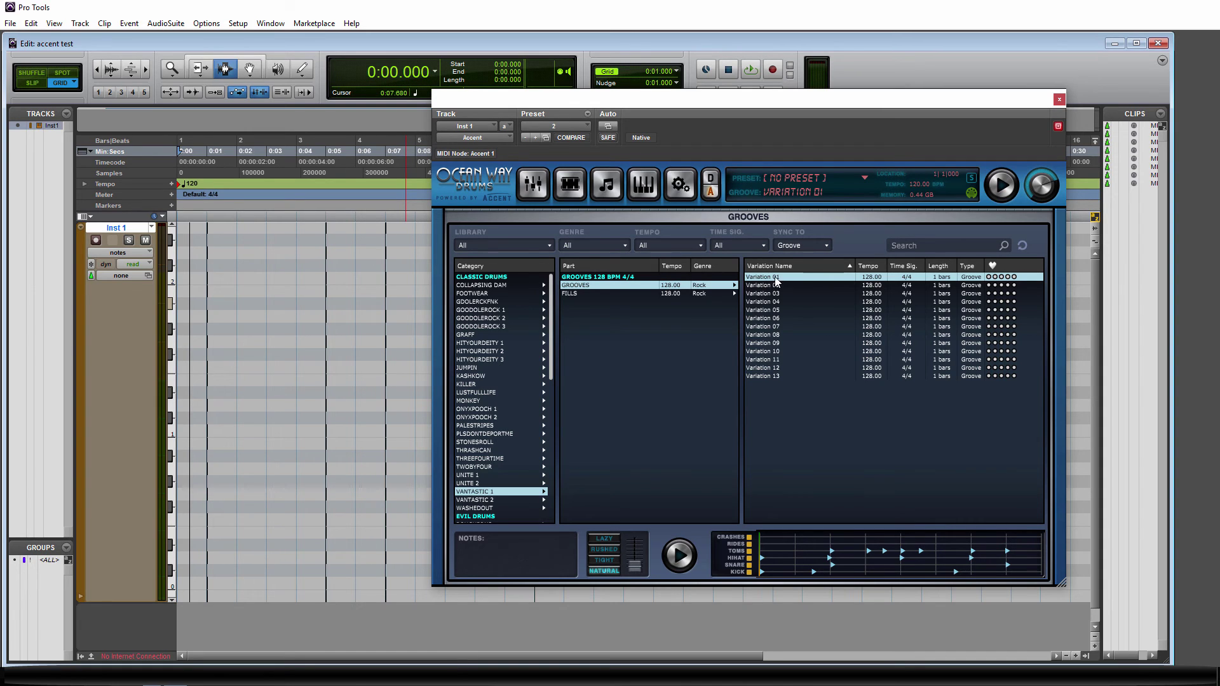
Place the Variation 01 groove on the Inst 1 track starting at 0:01
{"action": "left_click_drag", "start_coordinate": [762, 278], "coordinate": [444, 356]}
{"action": "left_click_drag", "start_coordinate": [302, 354], "coordinate": [202, 367]}
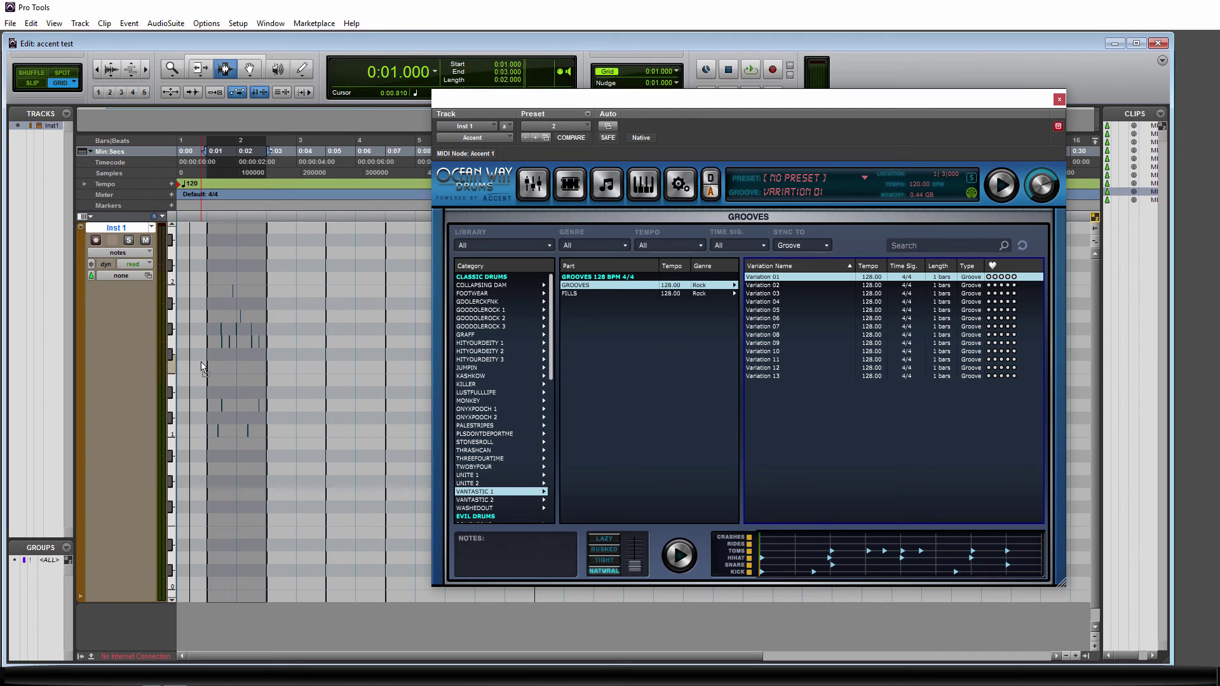
{"action": "left_click", "coordinate": [233, 364]}
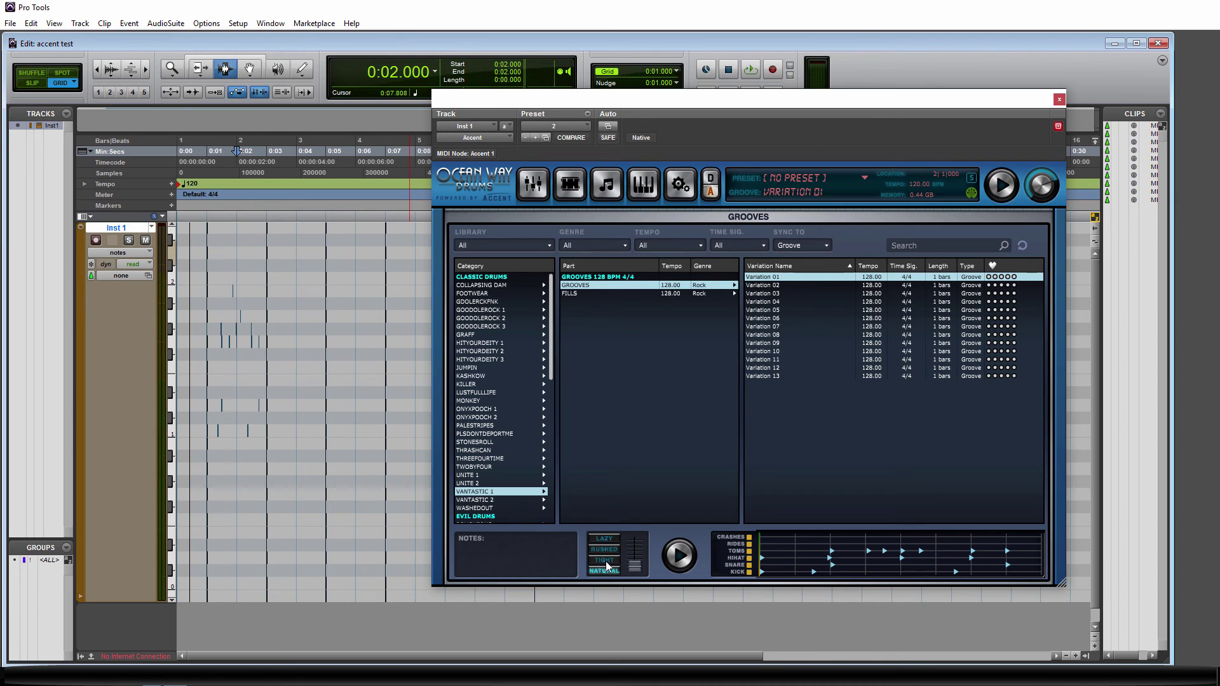
Try the LAZY groove feel, then return it to NATURAL
{"action": "left_click", "coordinate": [605, 540]}
{"action": "left_click", "coordinate": [606, 571]}
{"action": "left_click", "coordinate": [605, 572]}
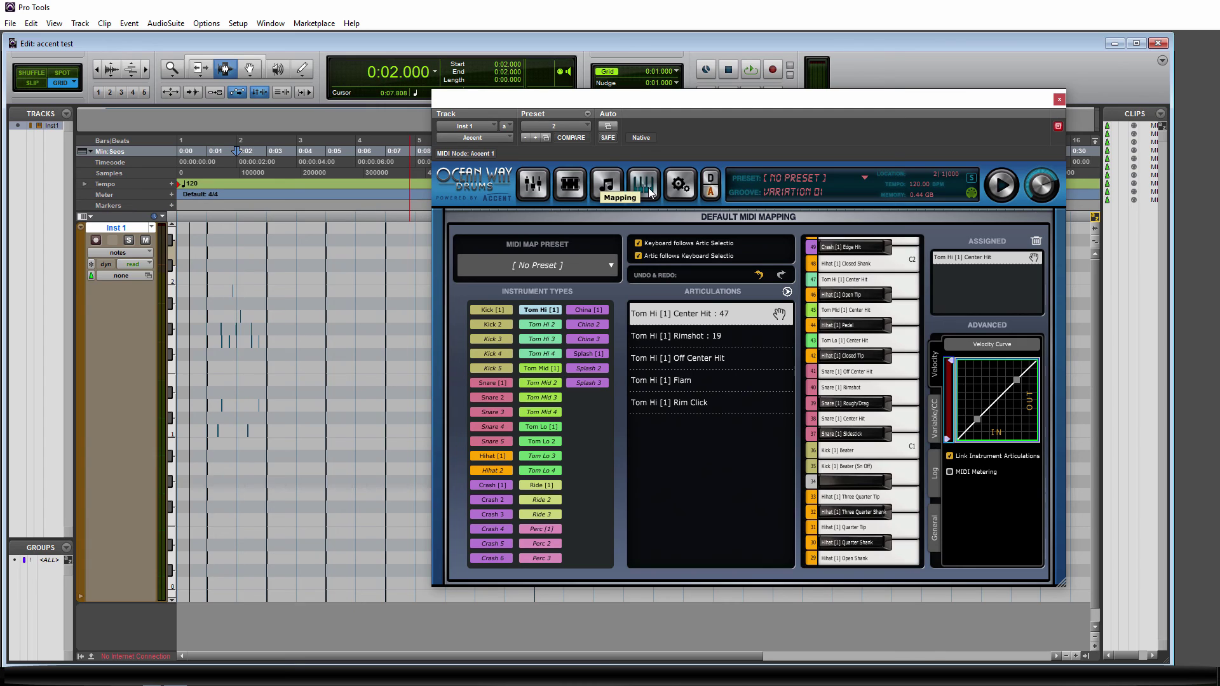
Show the MIDI note mapping for Kick [1]
{"action": "left_click", "coordinate": [493, 311]}
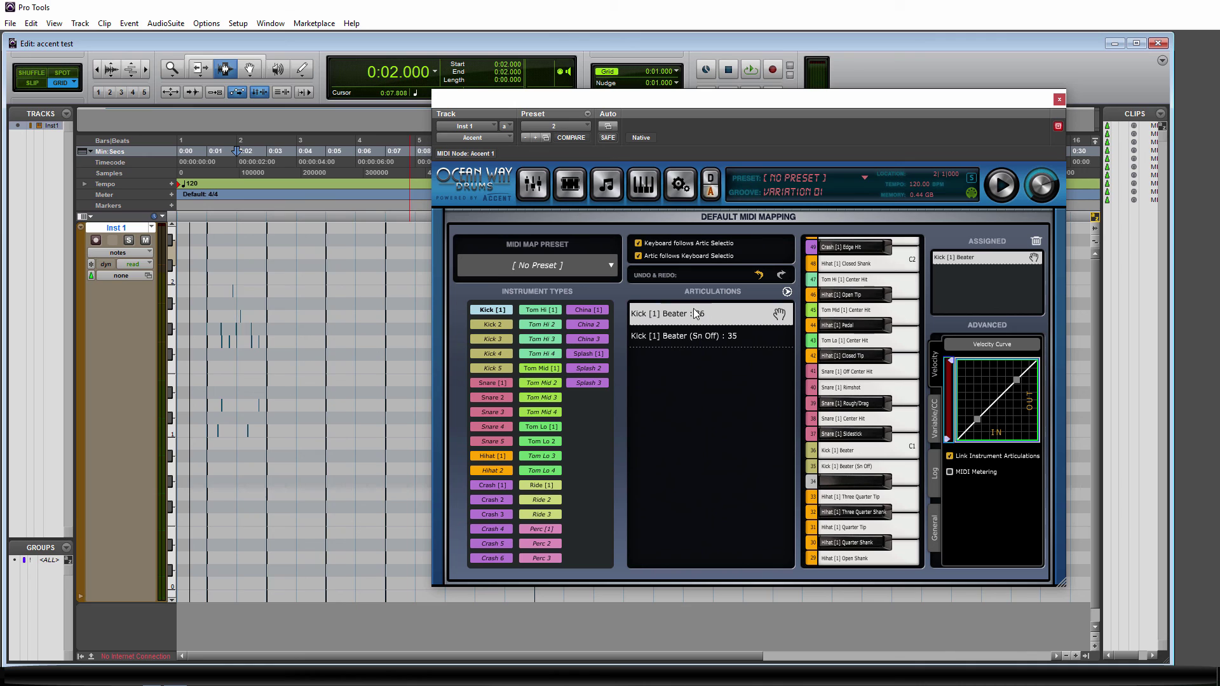
{"action": "scroll", "coordinate": [826, 341], "scroll_direction": "down", "scroll_amount": 5}
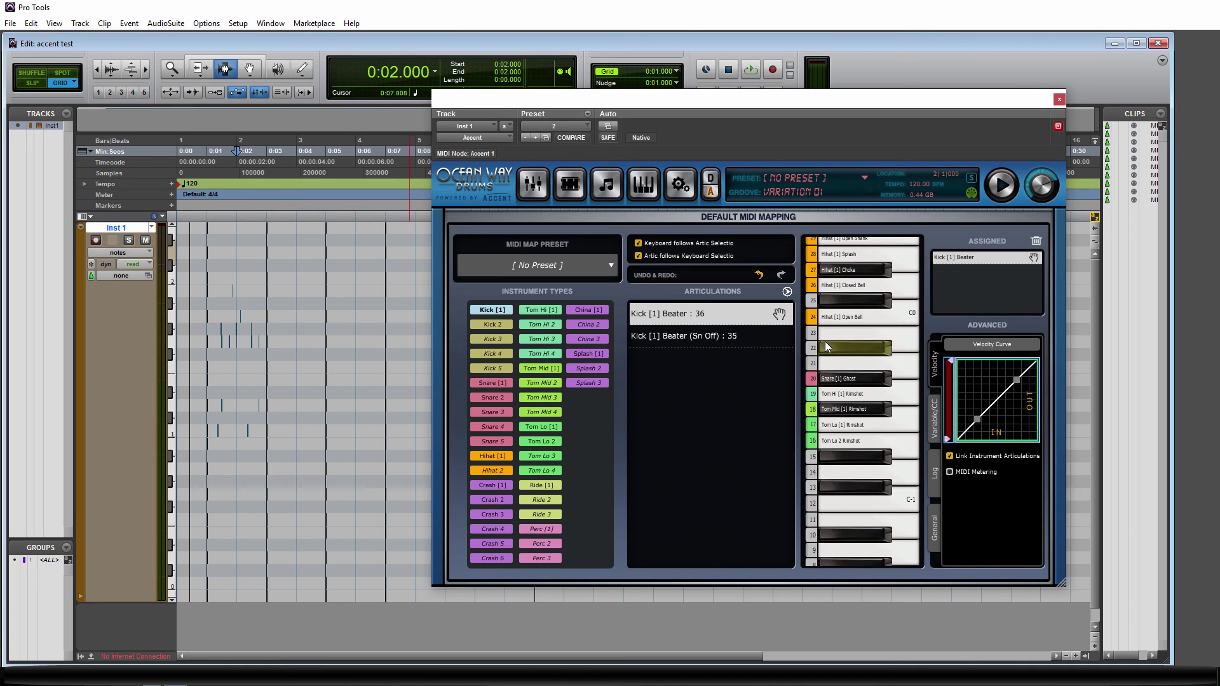
{"action": "scroll", "coordinate": [825, 342], "scroll_direction": "up", "scroll_amount": 5}
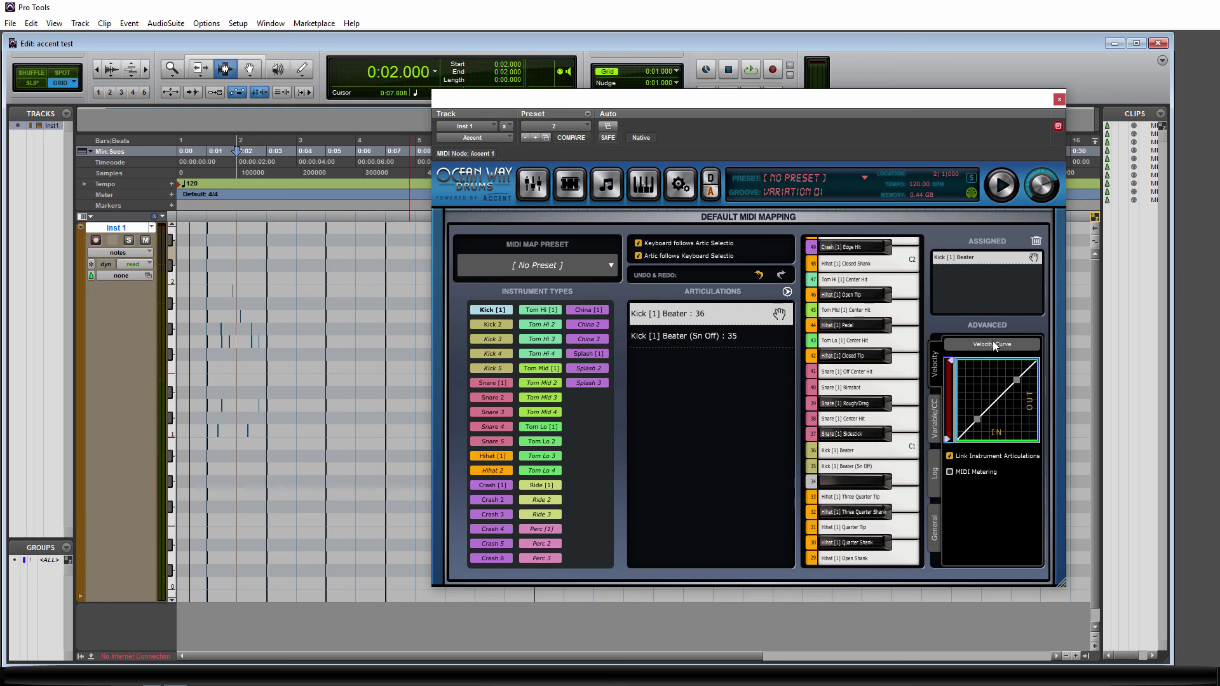
Review the Advanced Variable/CC, Log and General settings tabs
{"action": "left_click", "coordinate": [936, 419]}
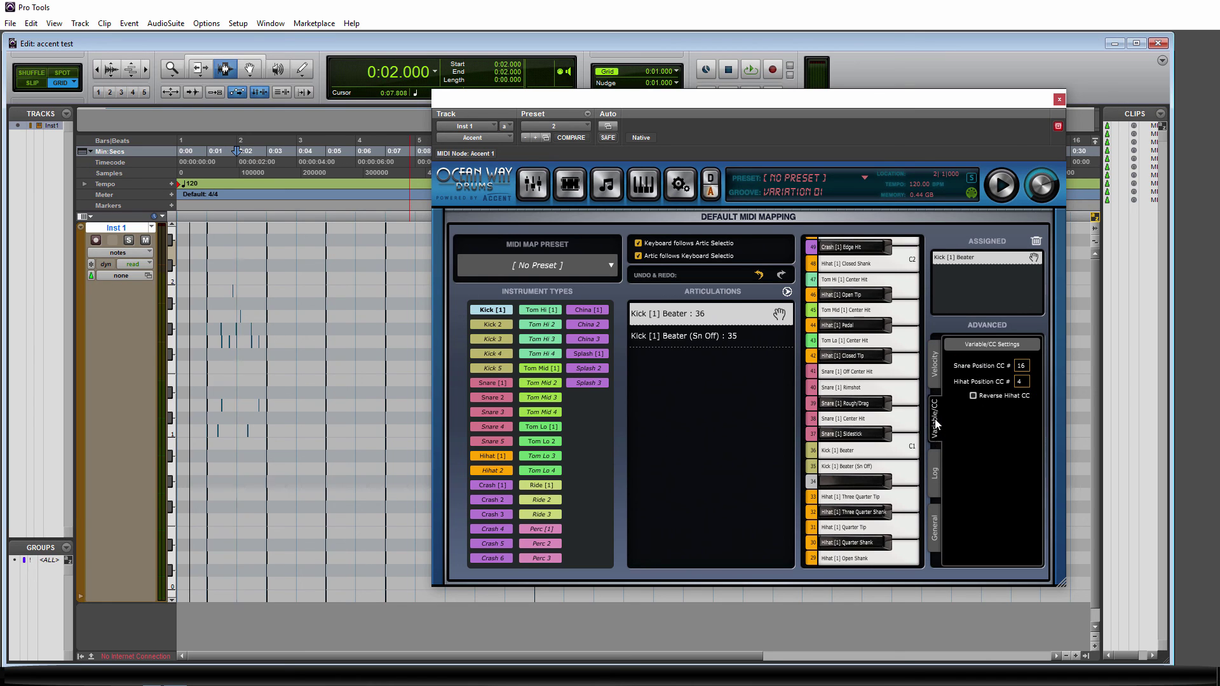
{"action": "left_click", "coordinate": [936, 473]}
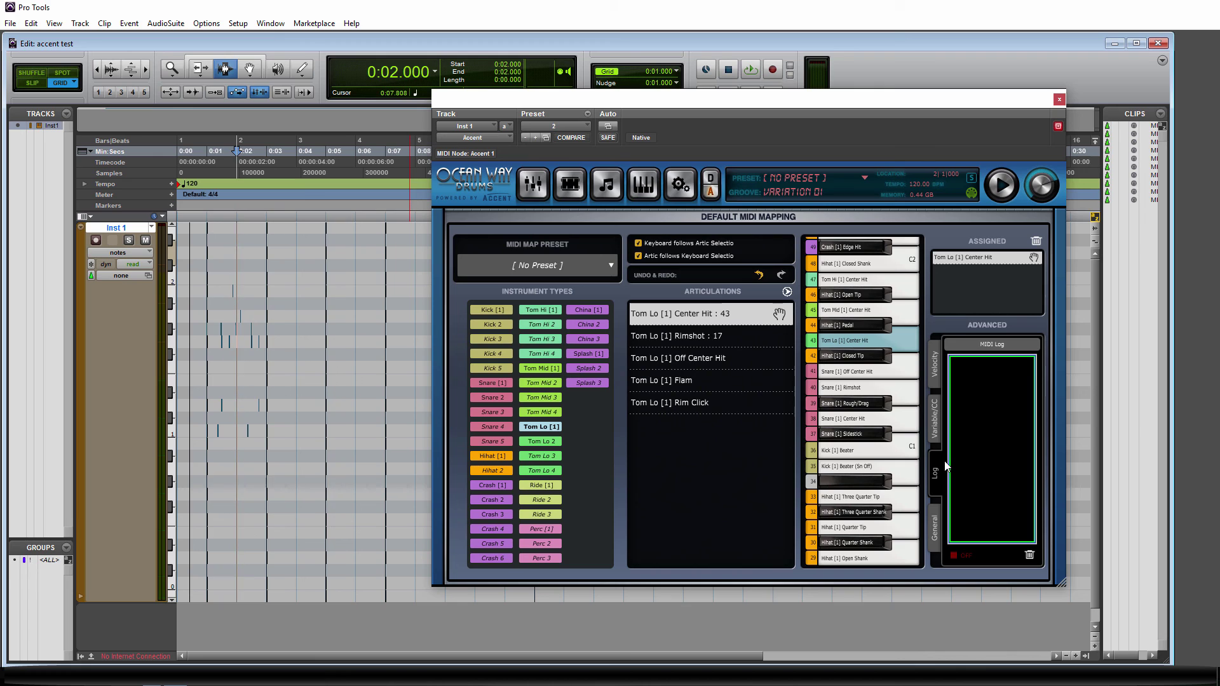
{"action": "left_click", "coordinate": [935, 535]}
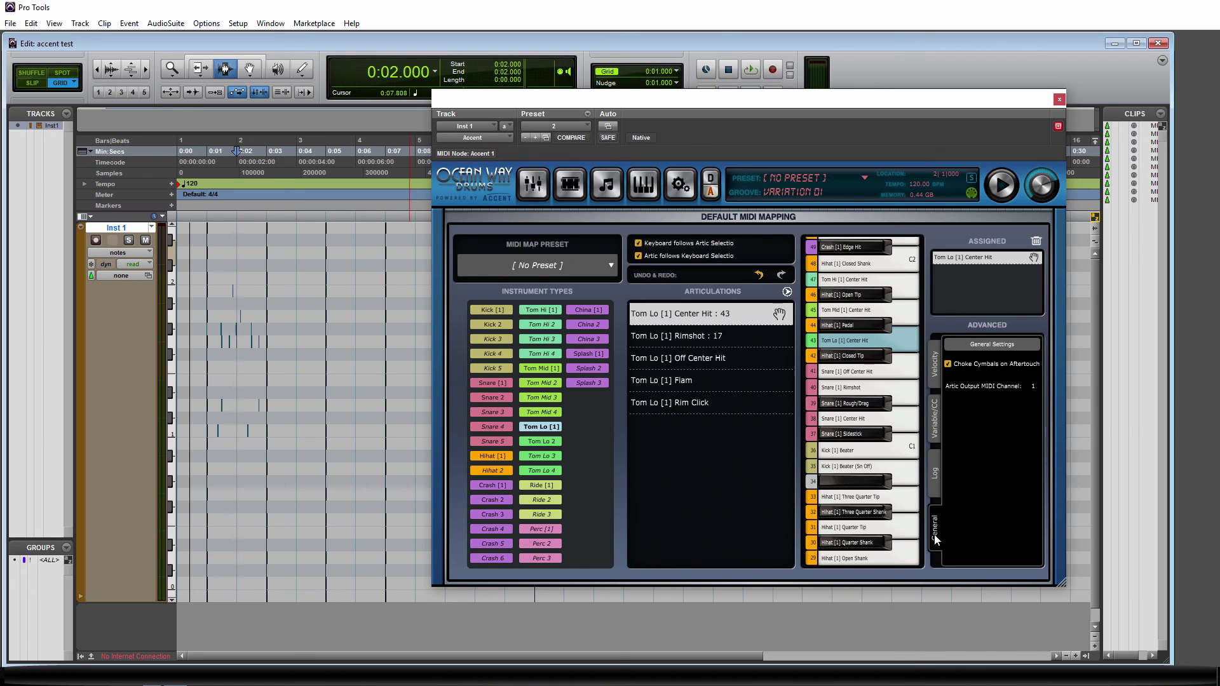